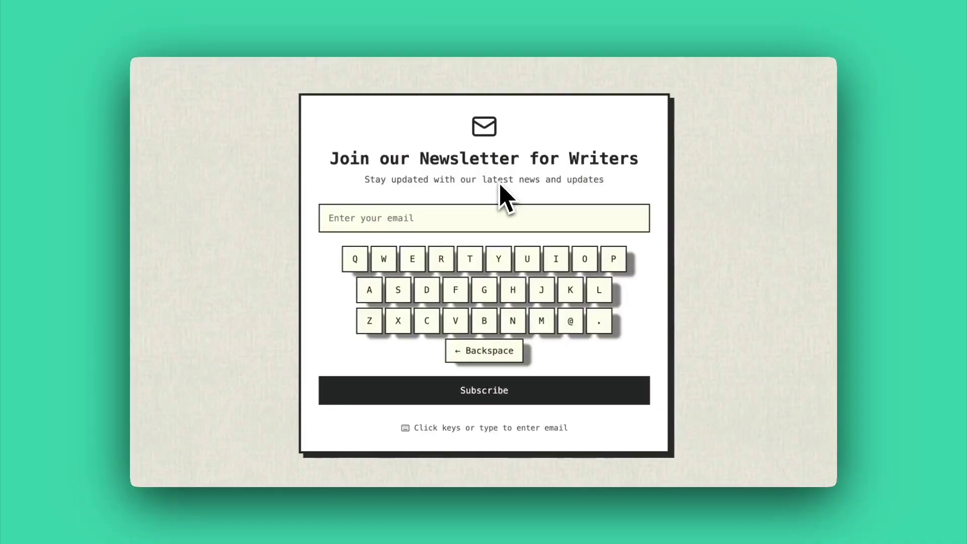
- Type an e-mail address into the email field of the writers' newsletter demo form
left_click(477, 218)
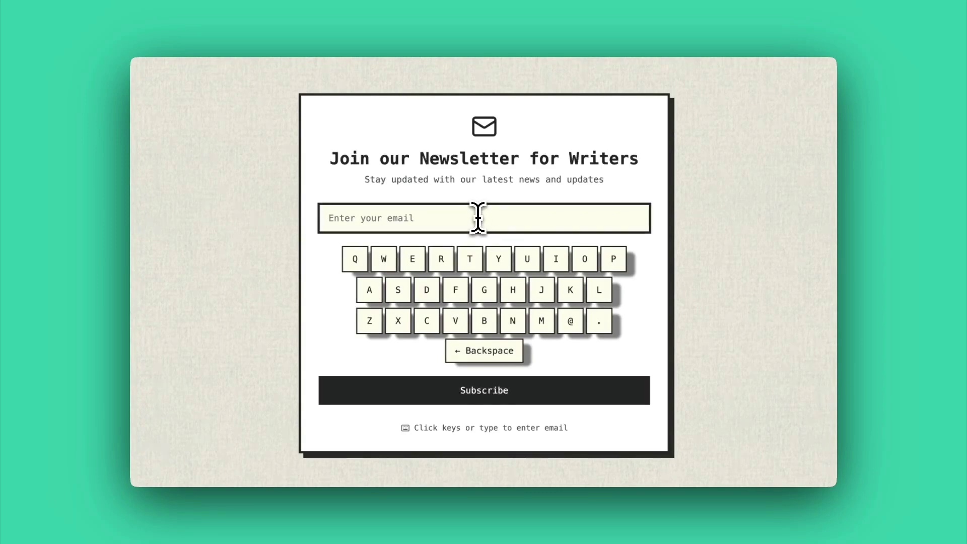
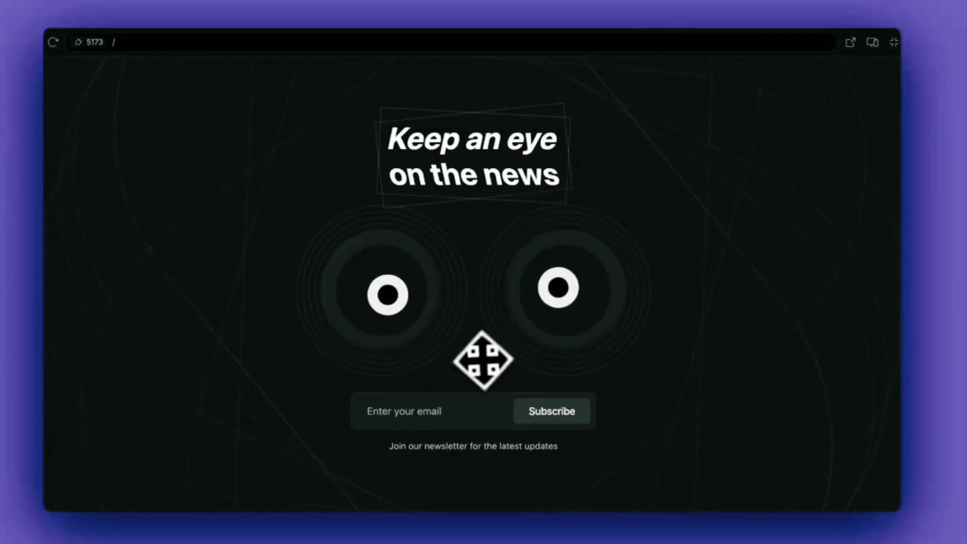
- Enter an e-mail in the PootlePress 'WordPress Videos Just for You' form and subscribe it
left_click(449, 416)
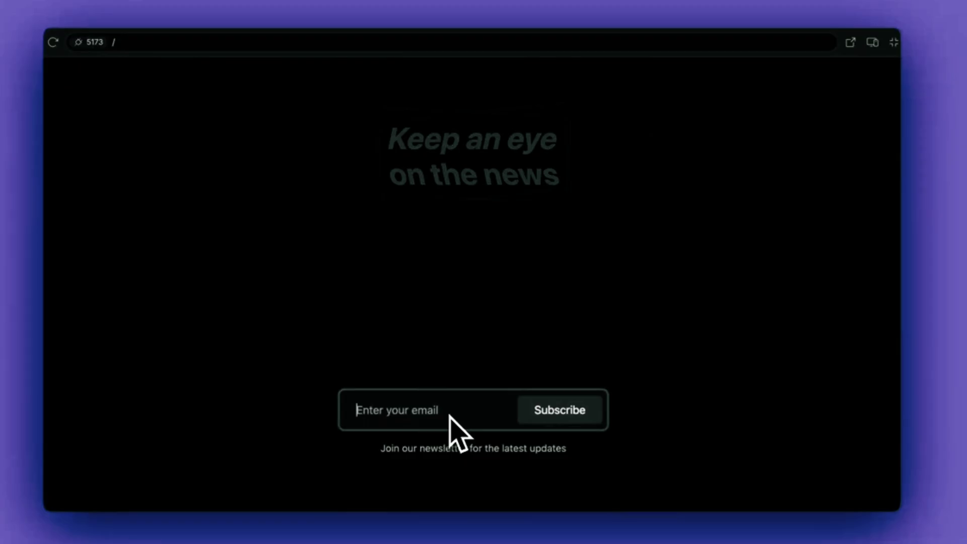
left_click(649, 320)
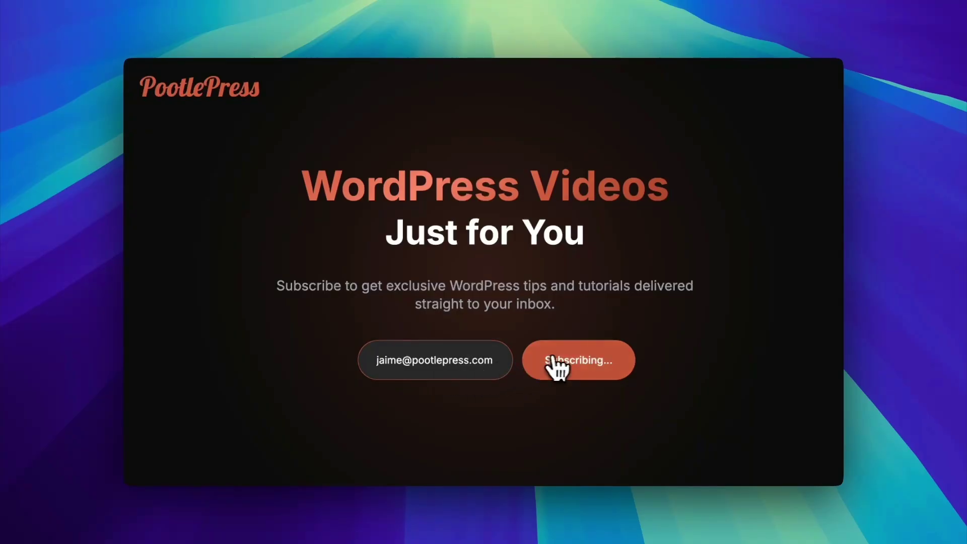
left_click(554, 360)
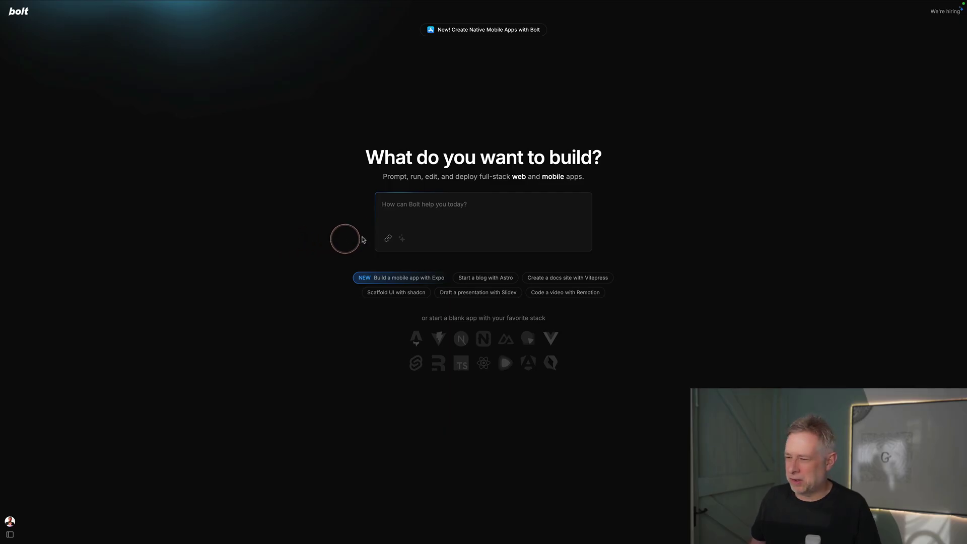
- Paste the coffee-shop Omnisend signup request, add 'box' after 'signup', and send it to Bolt
left_click(397, 202)
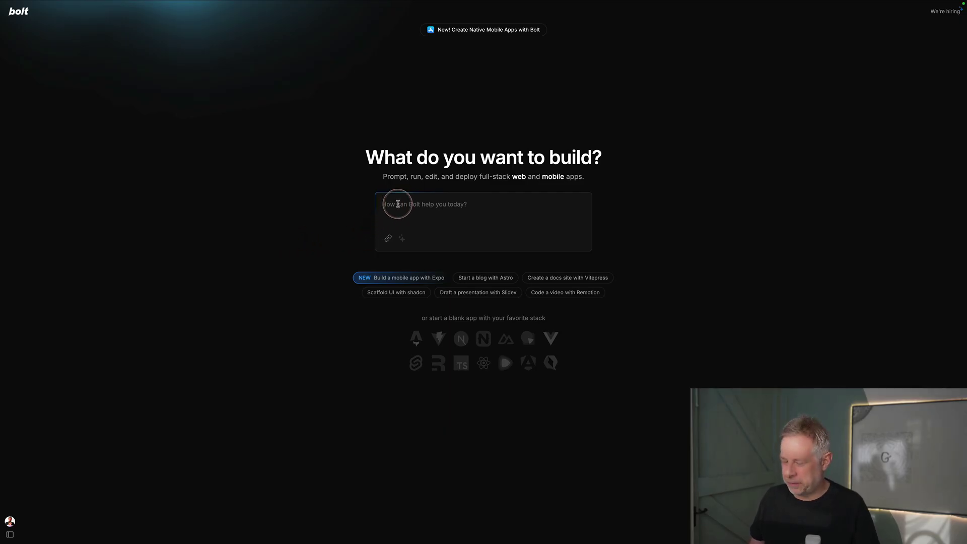
type("i want a cool looking email signup for my coffee shop that links to my omnisend list using their api")
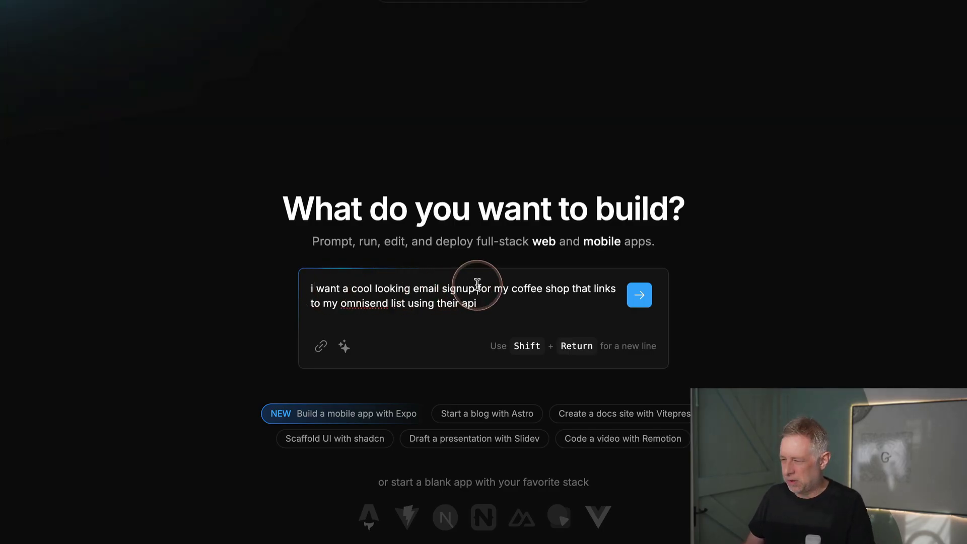
left_click(478, 286)
type("box")
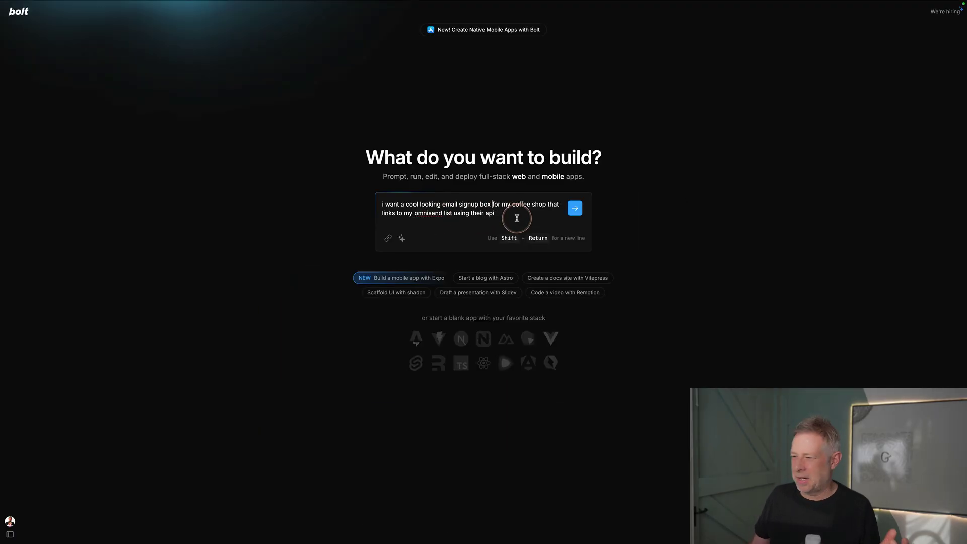
left_click(575, 208)
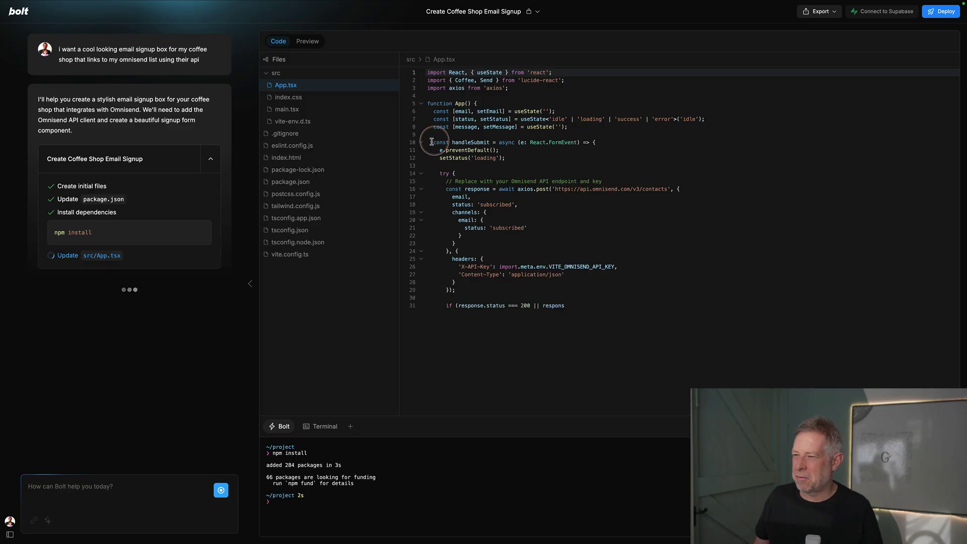
- Switch between Preview and Code while the app starts until the Daily Brew News form renders
left_click(303, 45)
left_click(283, 44)
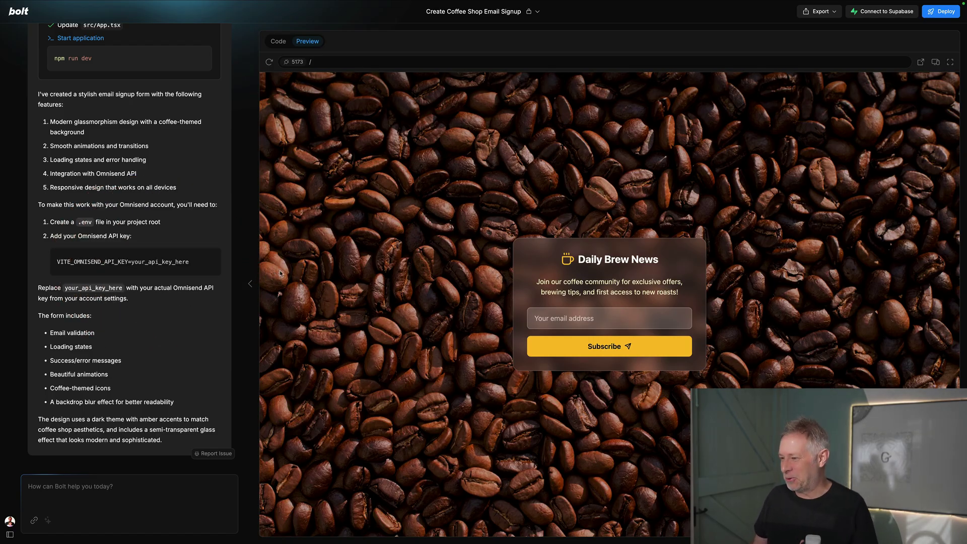
left_click(63, 487)
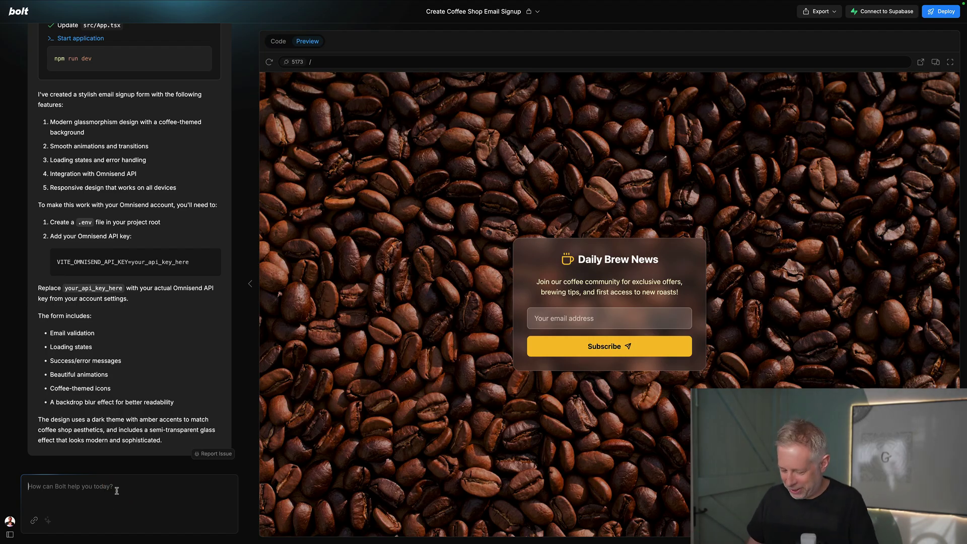
- Ask Bolt to 'create the .env file for me' and open .env in the code view
type("can")
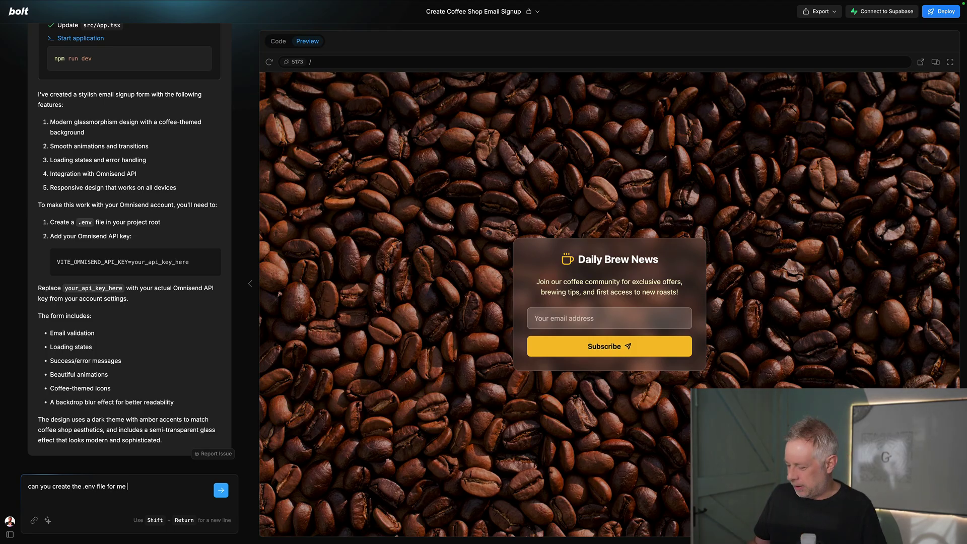
key("Return")
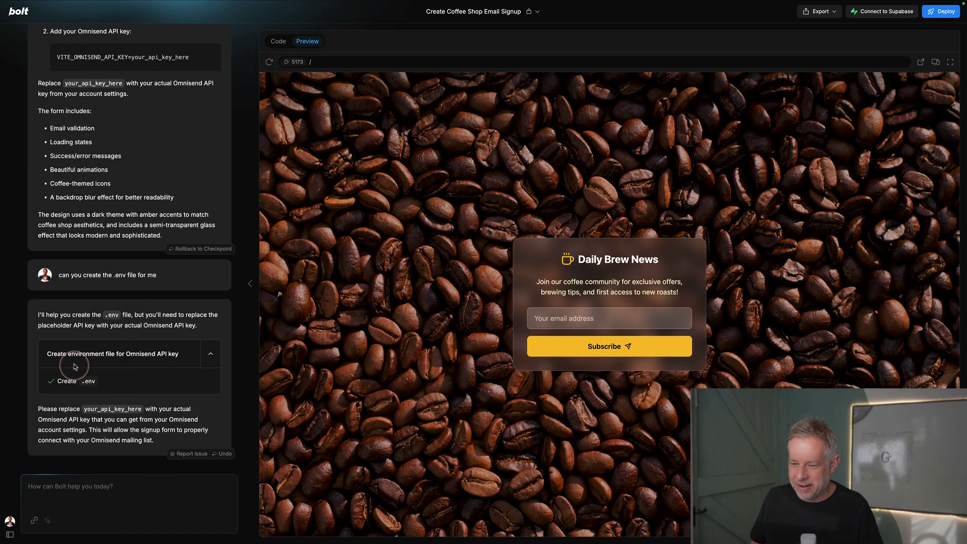
left_click(282, 45)
left_click(280, 134)
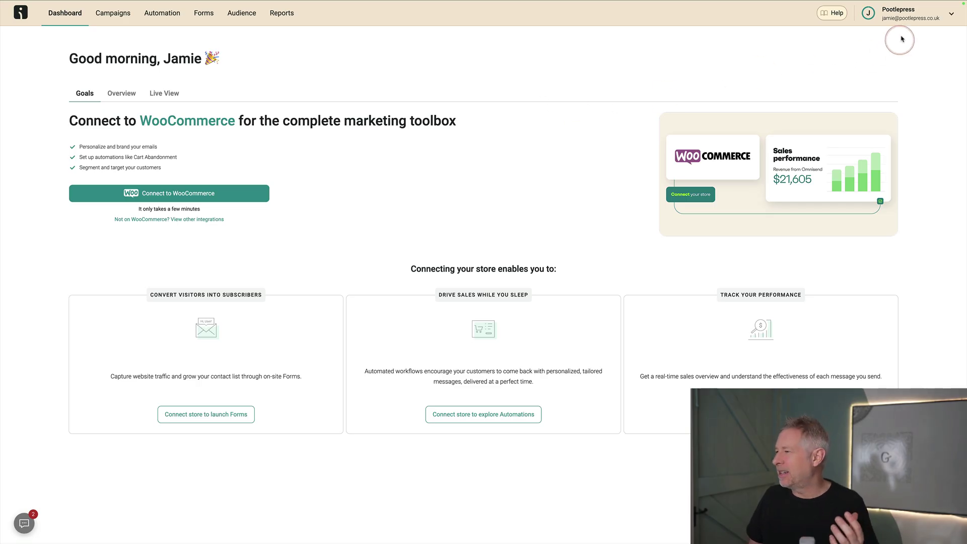
- Create a full-permission Omnisend API key named 'web' under Store settings > API keys
left_click(908, 21)
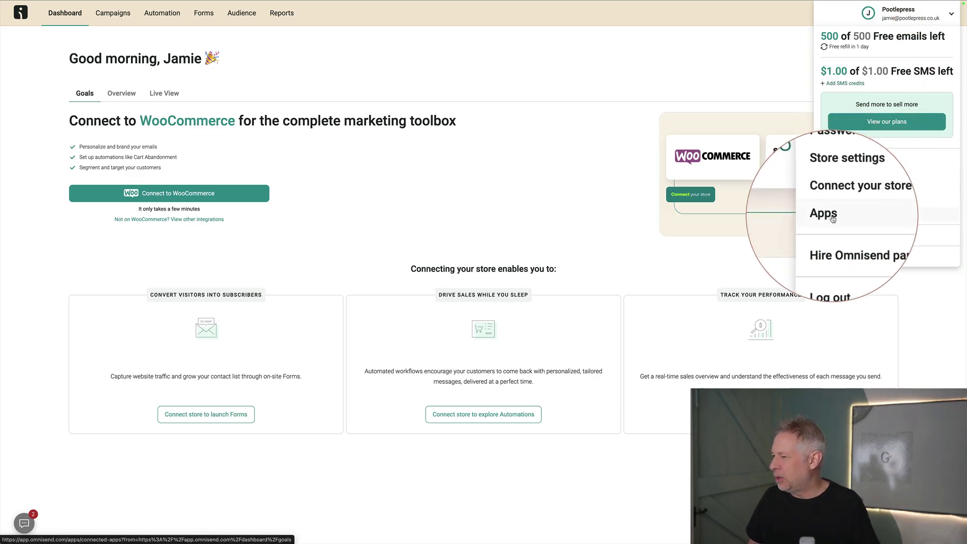
left_click(837, 187)
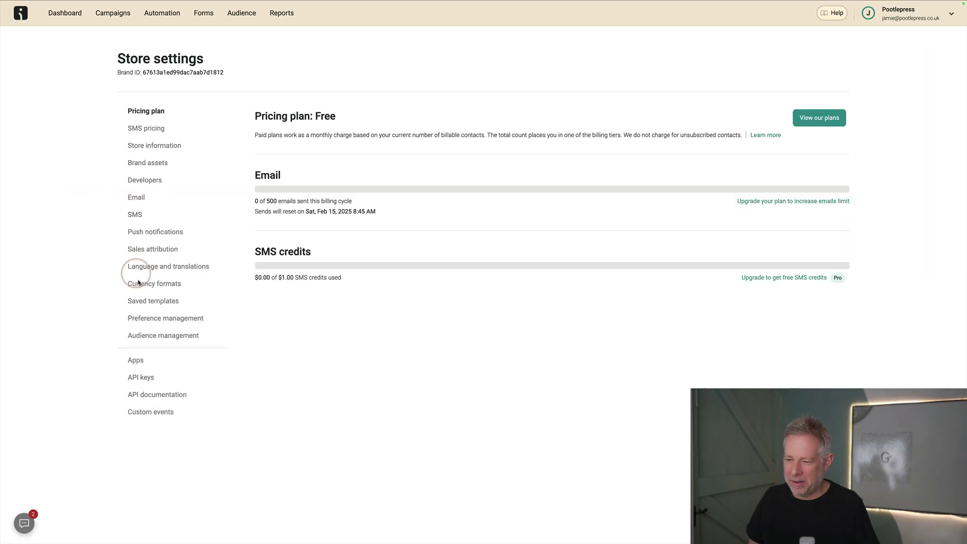
left_click(144, 378)
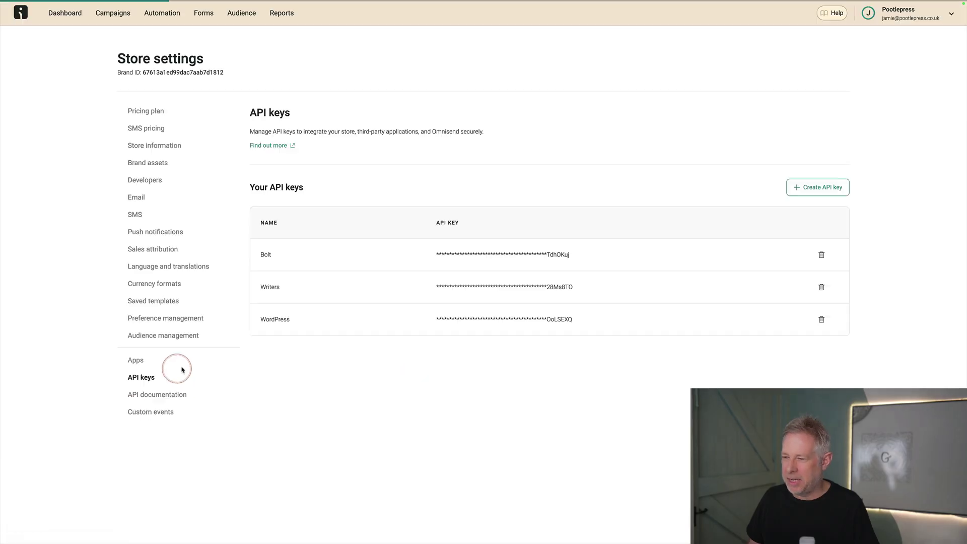
left_click(822, 188)
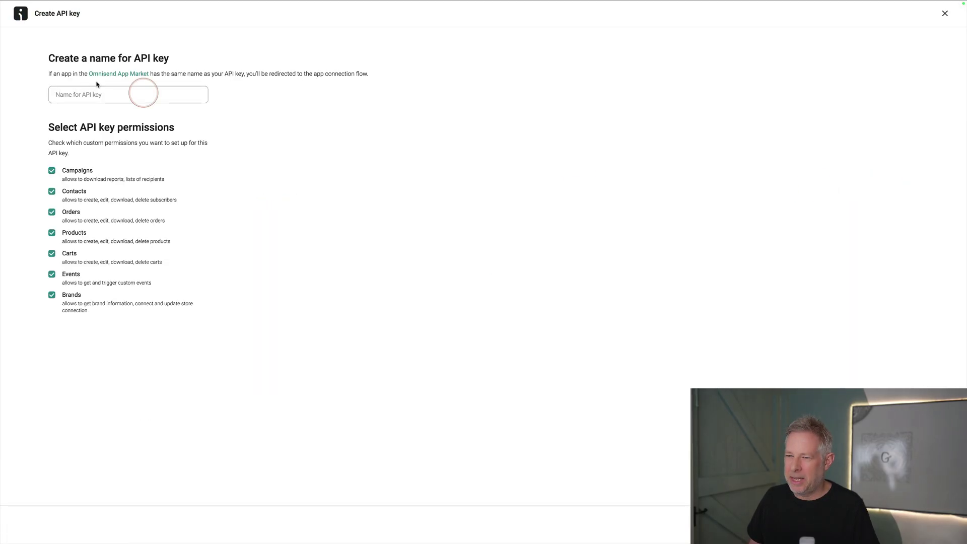
left_click(98, 92)
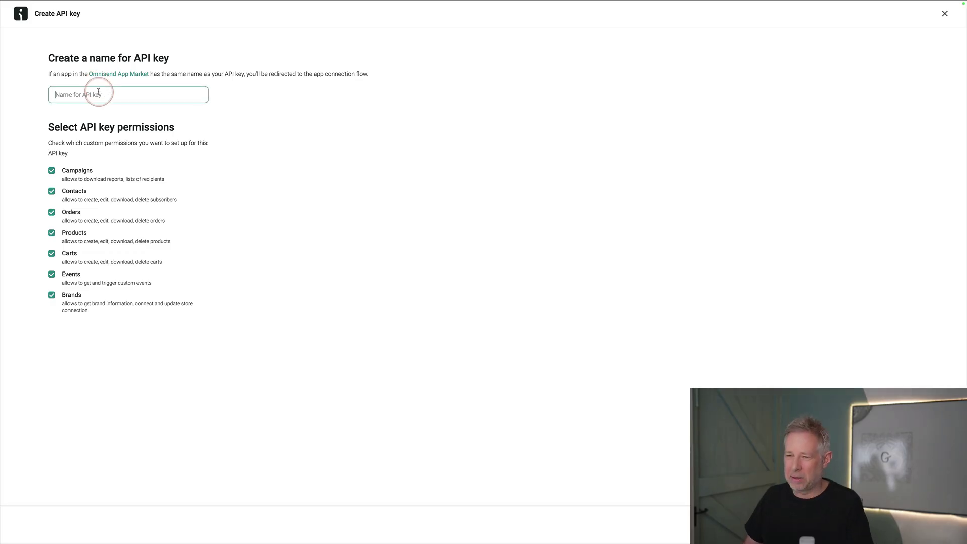
type("web")
left_click(313, 148)
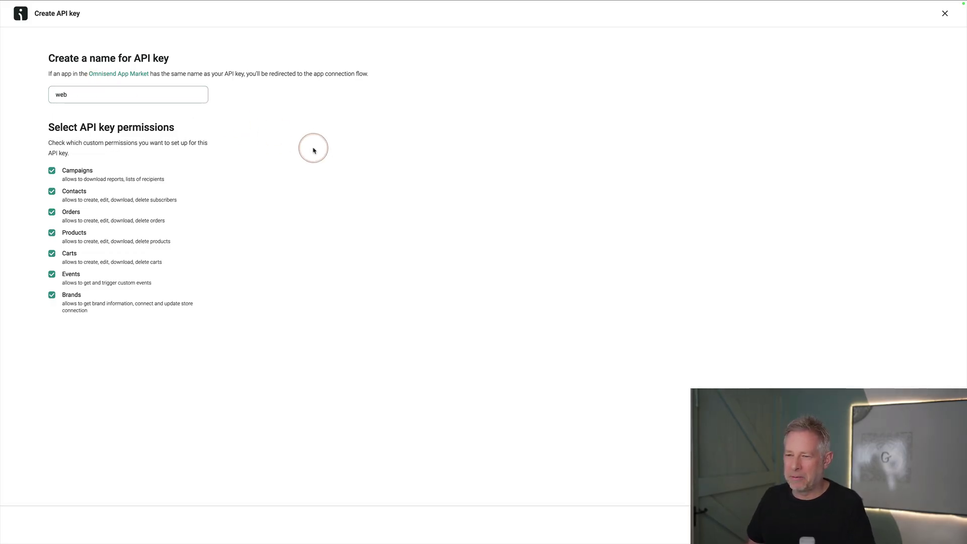
left_click(758, 535)
left_click(218, 127)
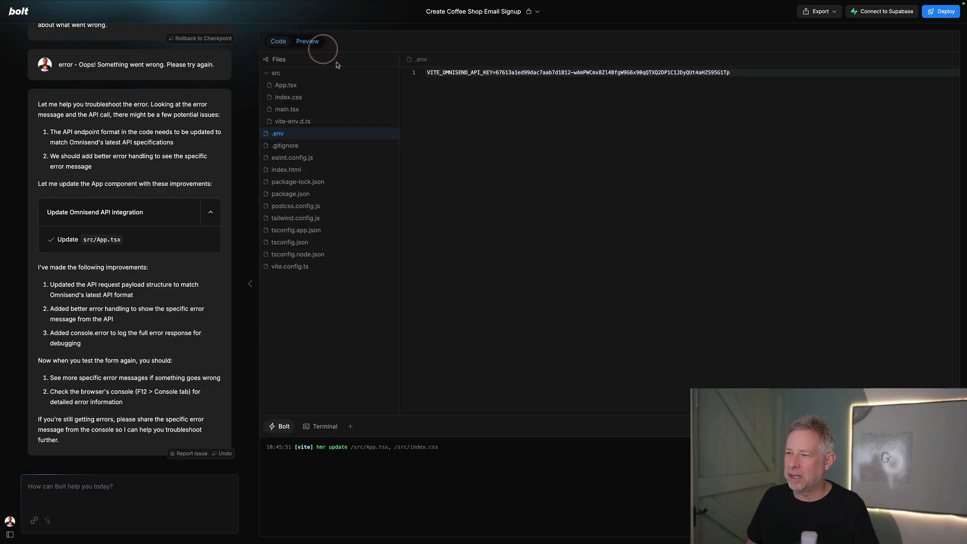
- Subscribe a test e-mail through the Daily Brew News preview form
left_click(308, 42)
left_click(565, 321)
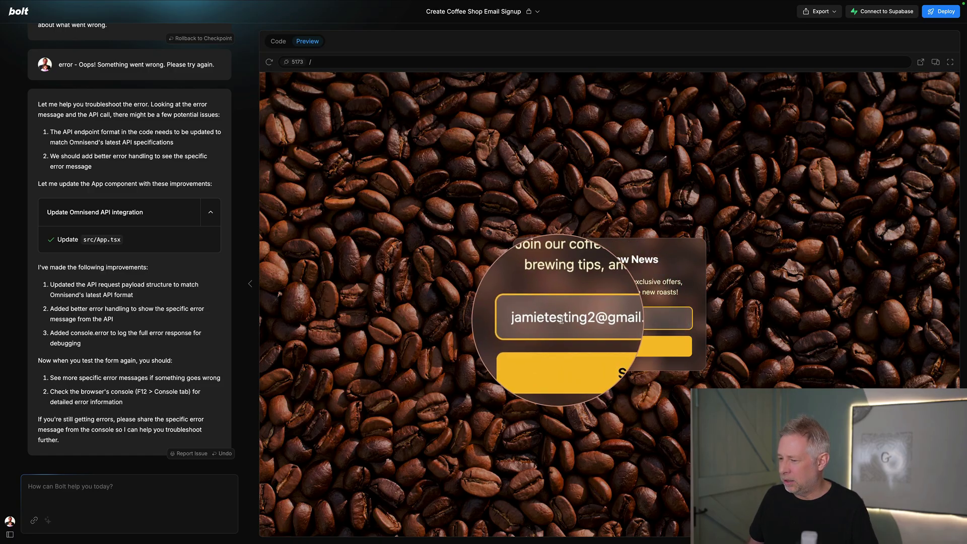
left_click(605, 353)
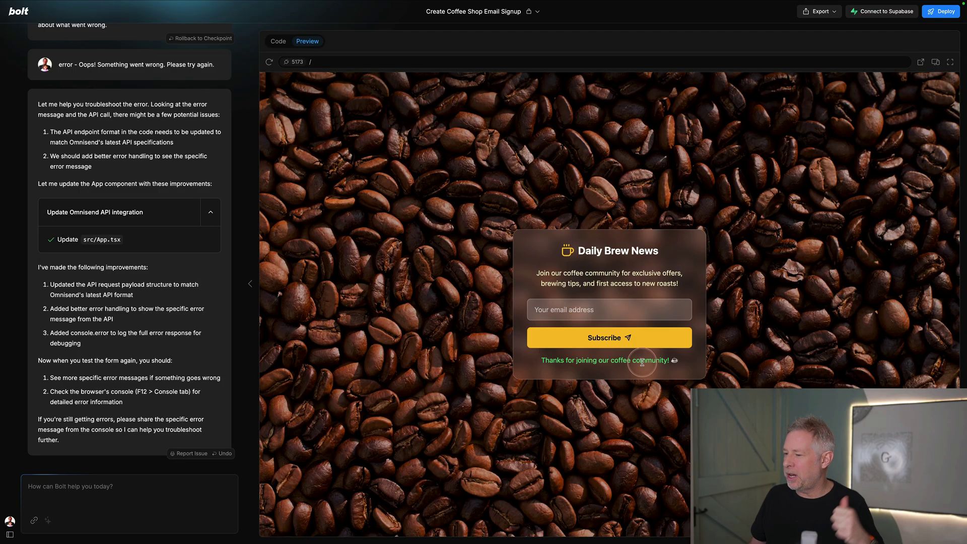
- Deploy to Netlify and open the live site at delicate-paletas-ad4d56.netlify.app
left_click(938, 13)
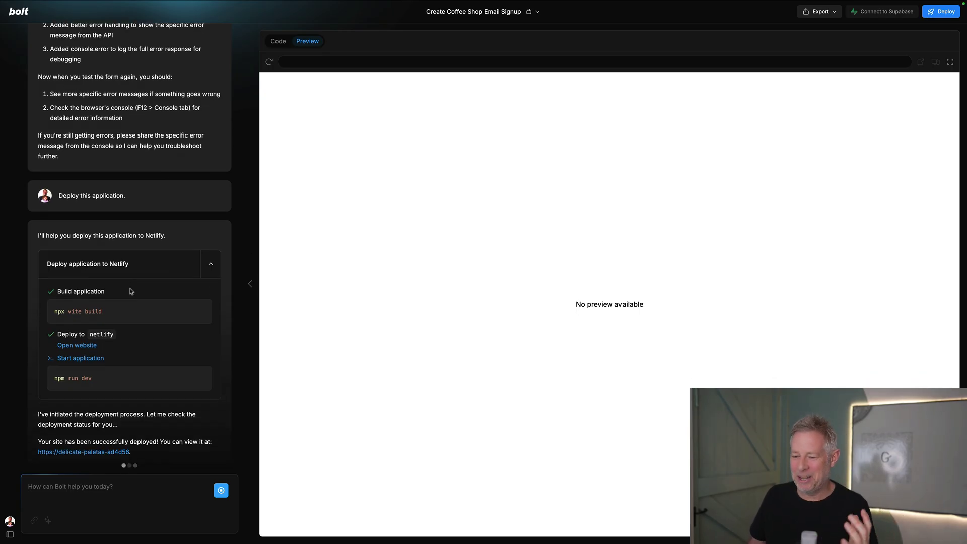
left_click(104, 441)
right_click(104, 441)
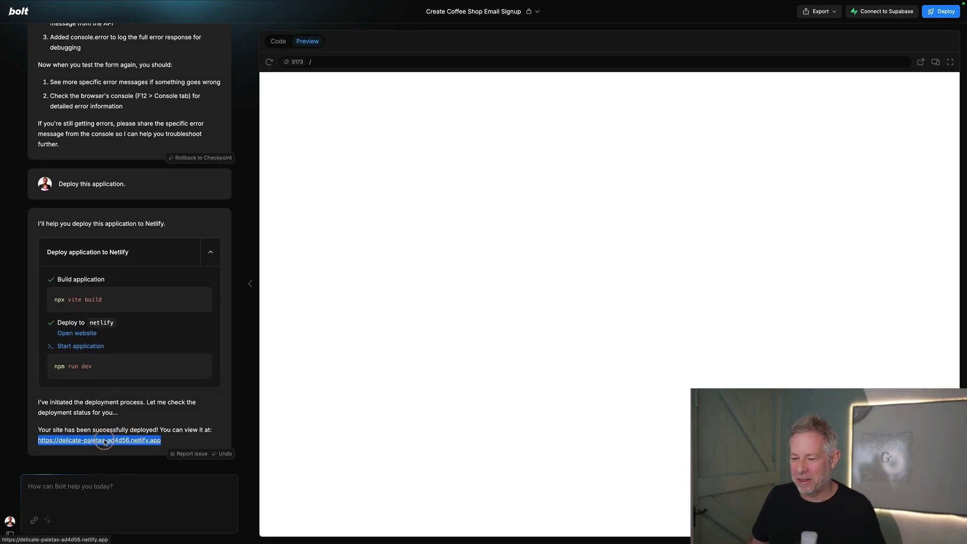
left_click(220, 297)
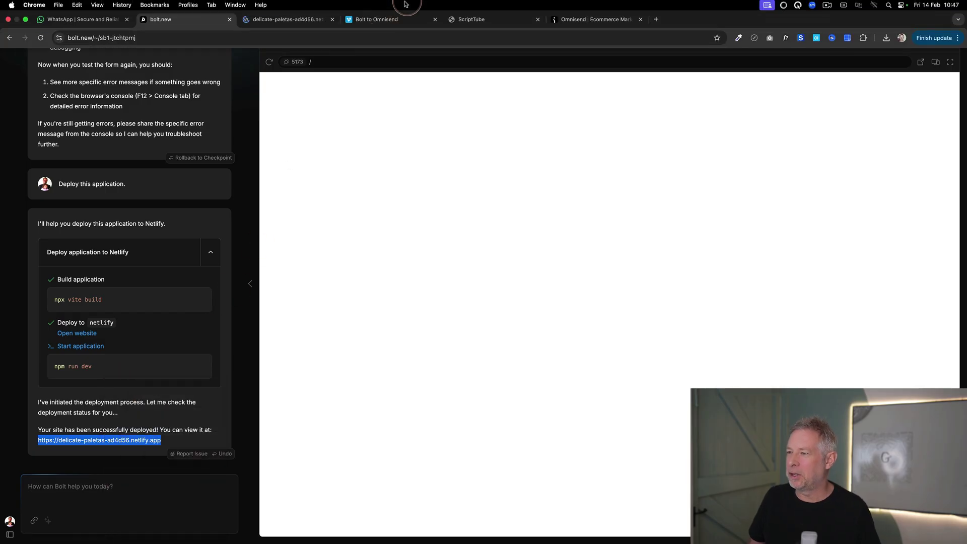
left_click(116, 441)
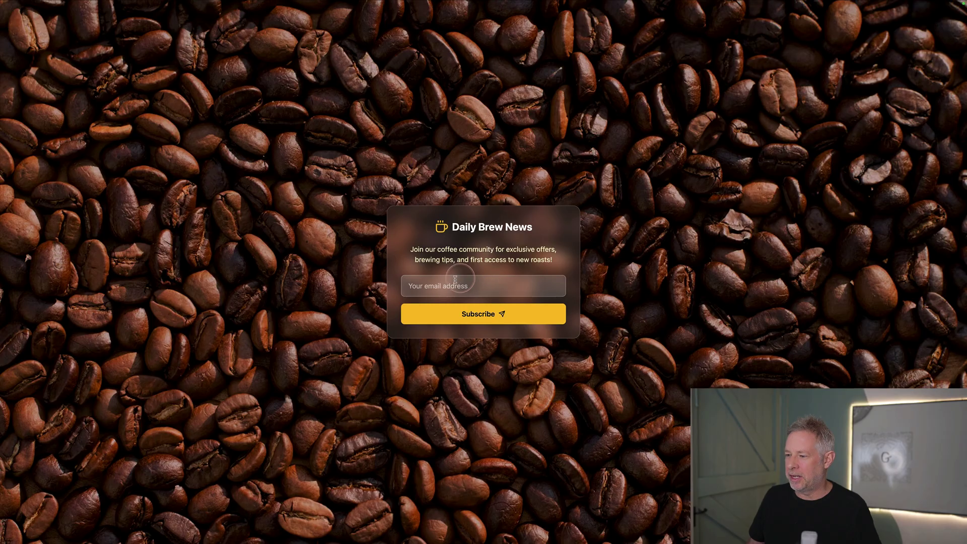
key("super+w")
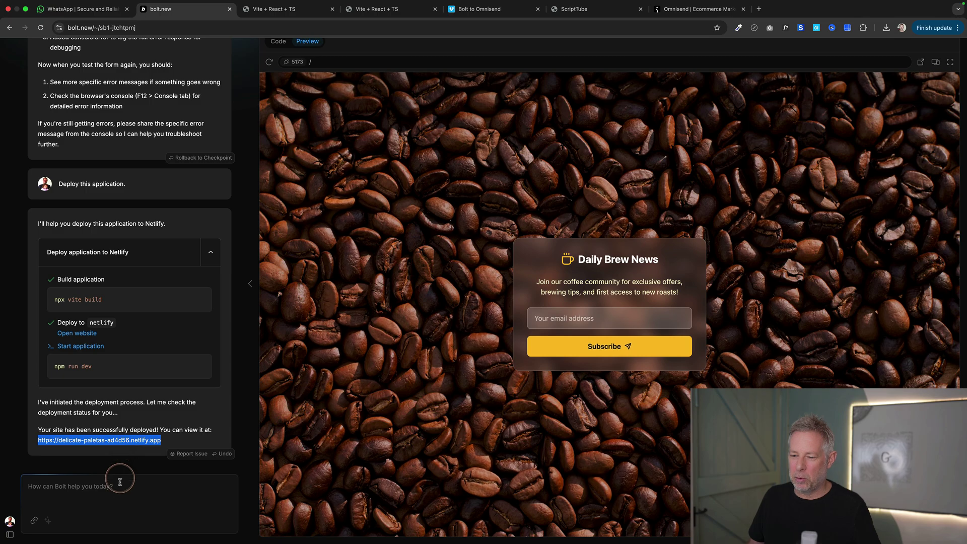
- Ask Bolt for iframe embed code to paste into WordPress, then copy the returned code
left_click(120, 477)
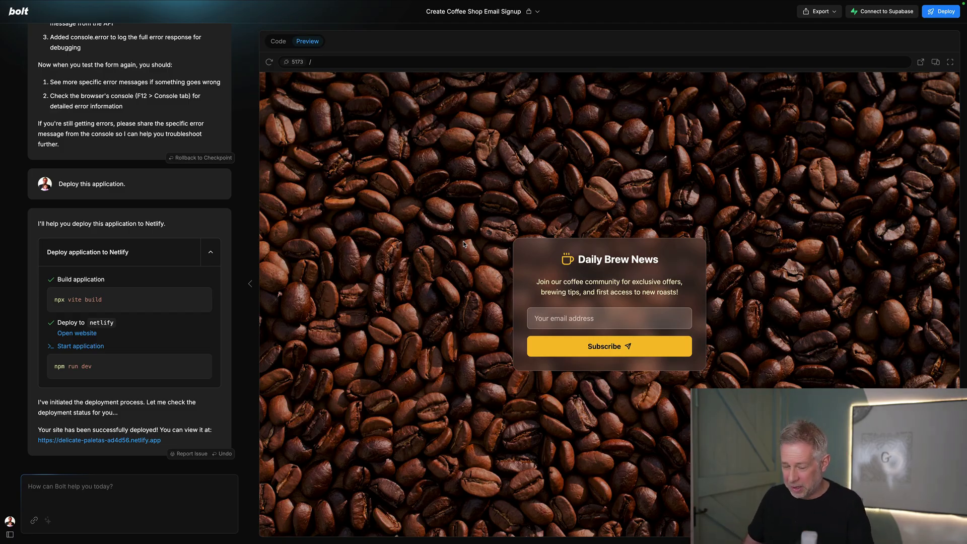
type("i would like to embed on my wordpress website using an iframe - please give me the e")
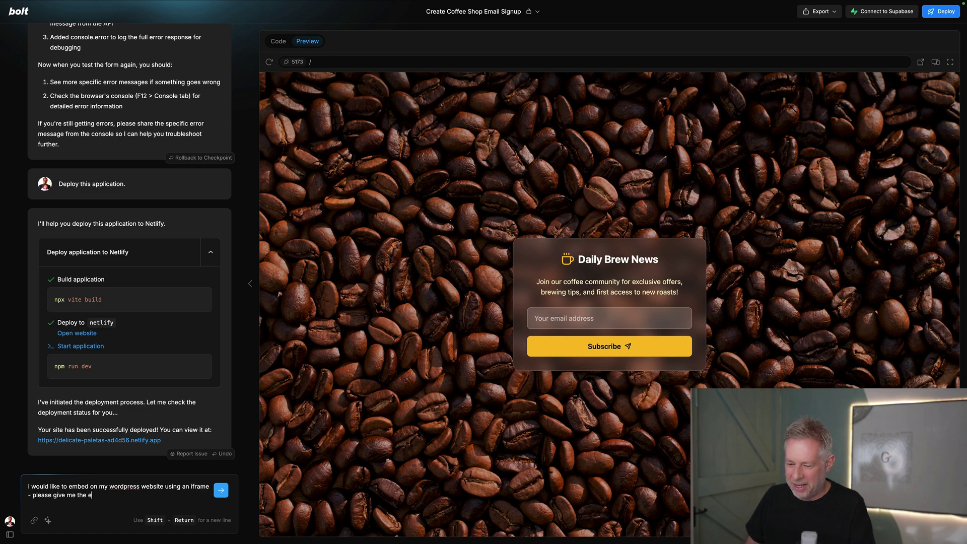
type("d code so i can can copy and paste")
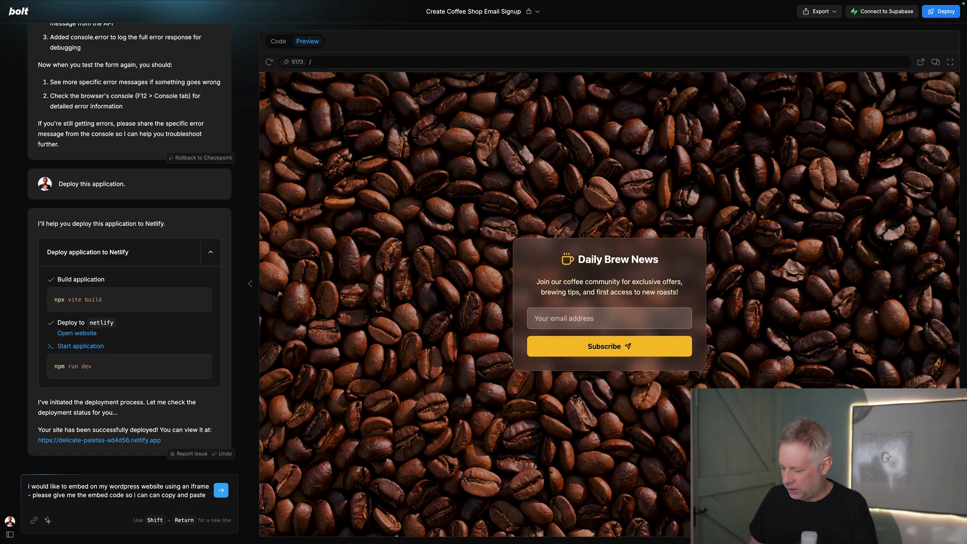
key("Return")
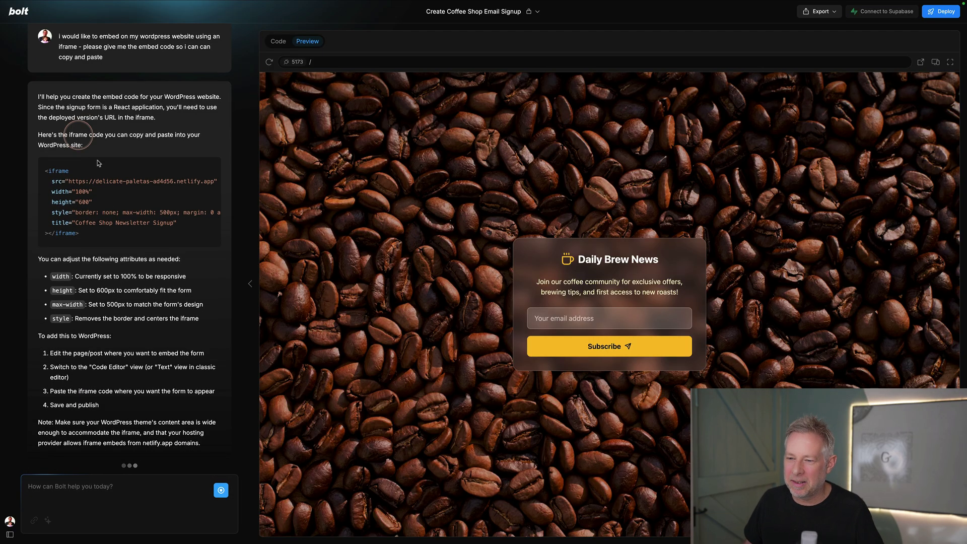
left_click(206, 168)
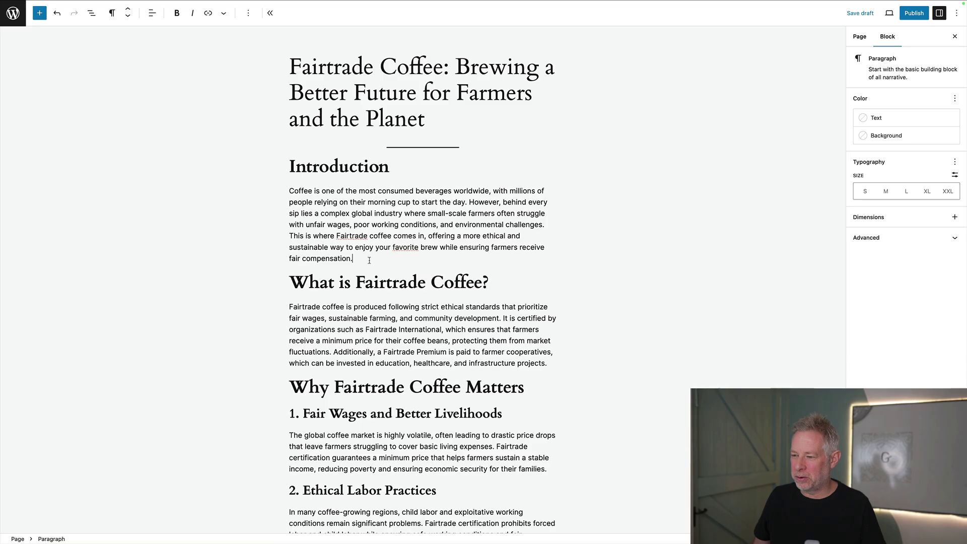
- Add a Custom HTML block after the Introduction, paste the iframe code, and preview it
left_click(369, 260)
key("Return")
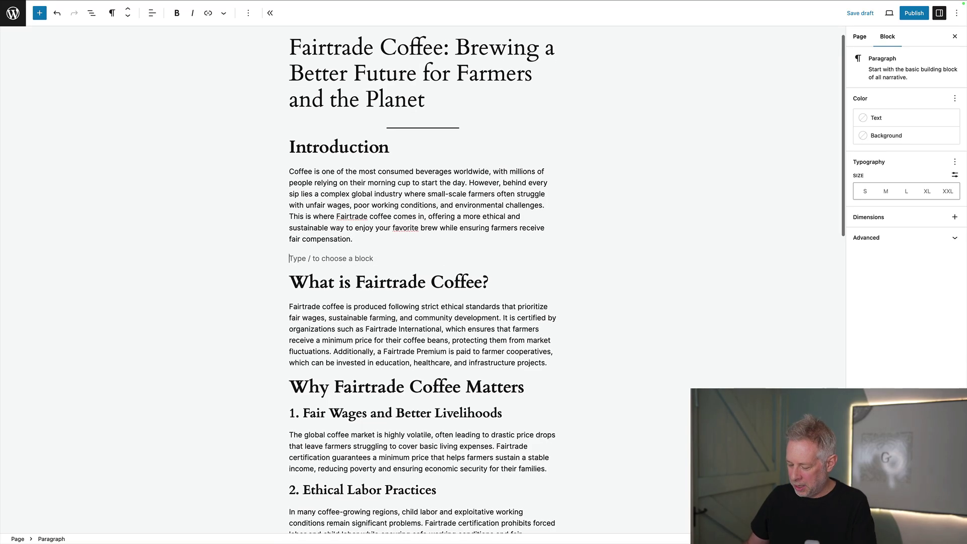
type("/html")
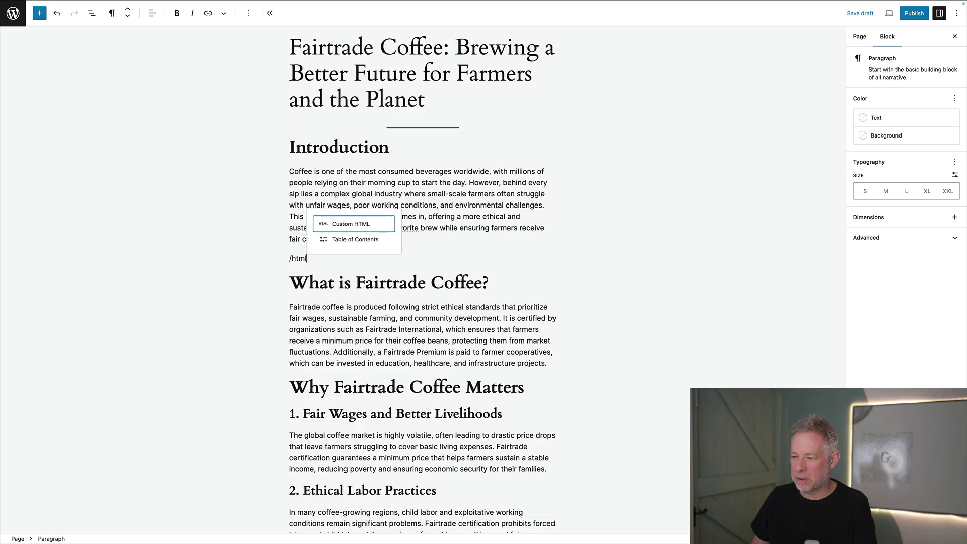
key("Return")
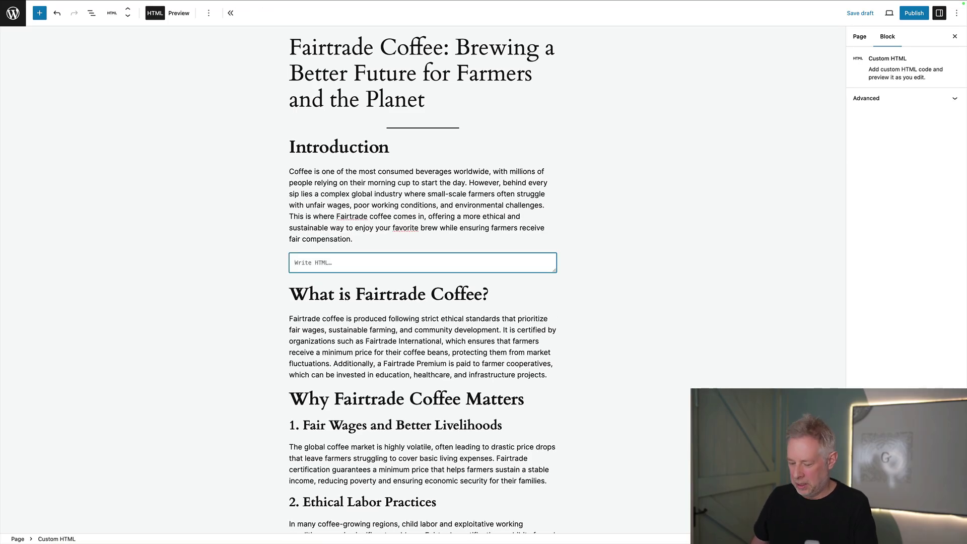
key("ctrl+v")
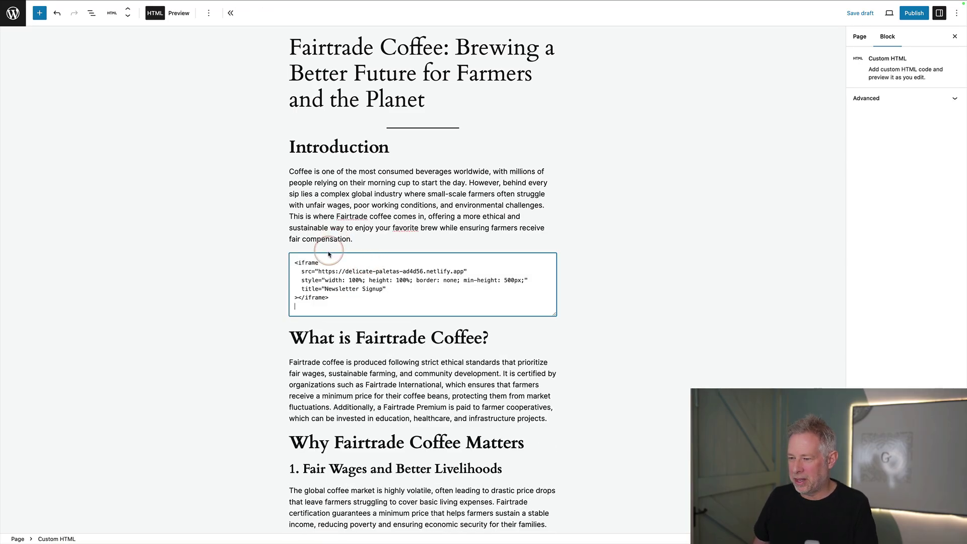
left_click(178, 13)
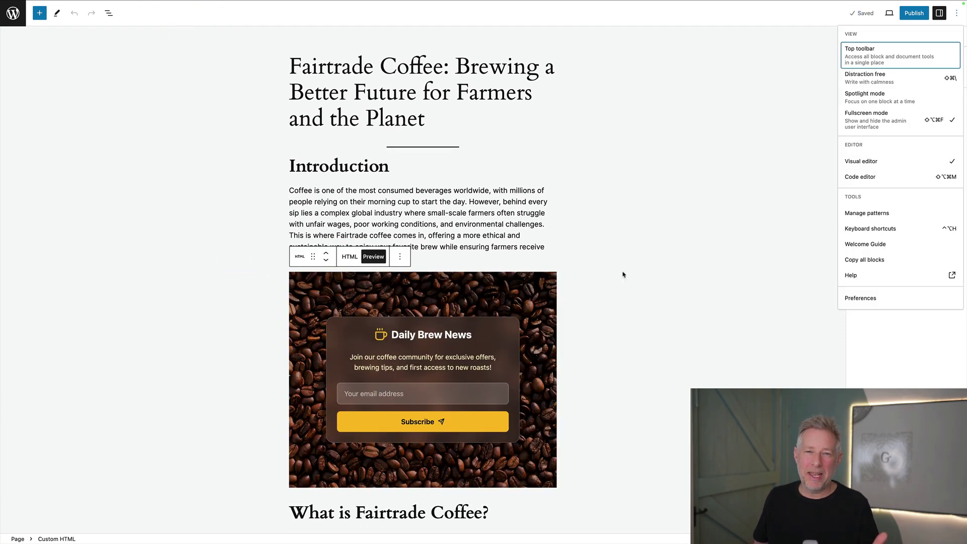
- Save the signup form block as a synced pattern named 'Email Sign Up Box'
left_click(401, 258)
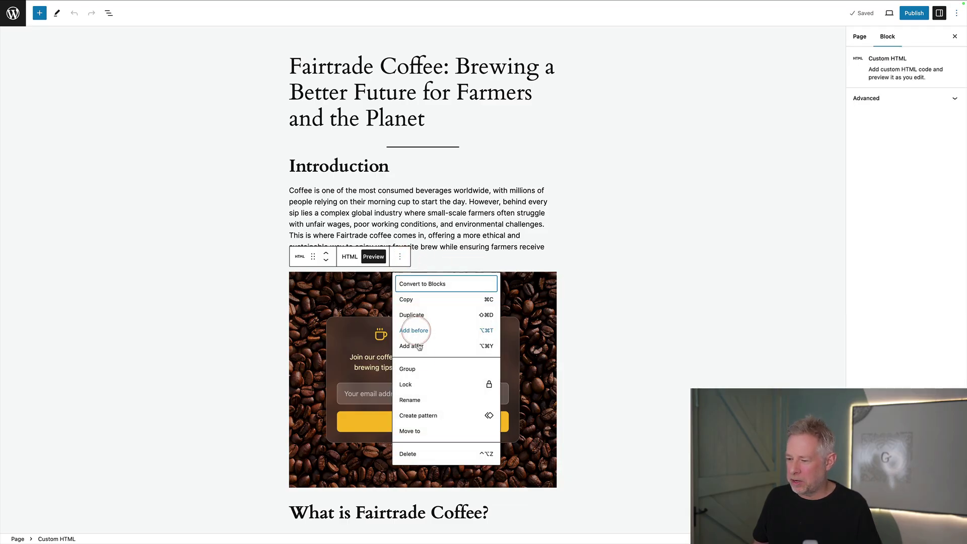
left_click(418, 415)
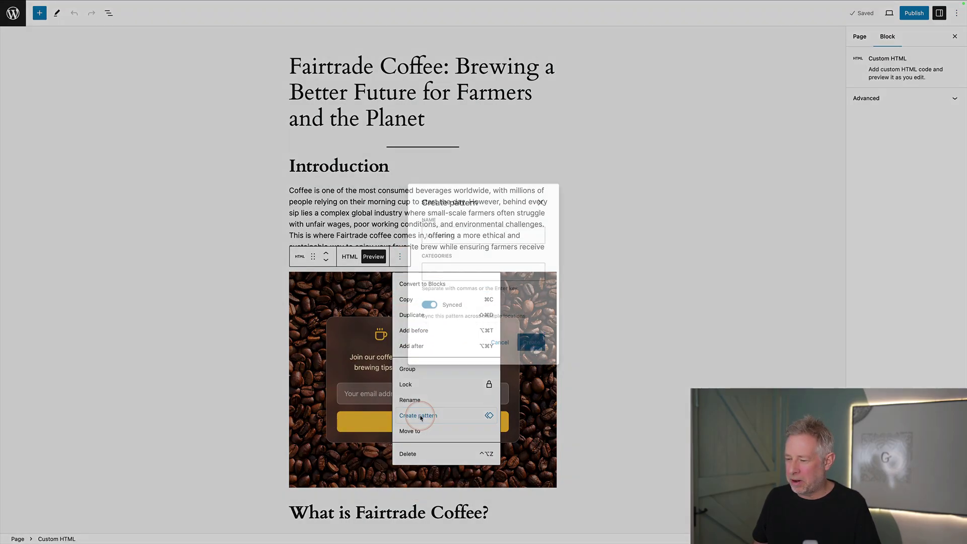
left_click(451, 234)
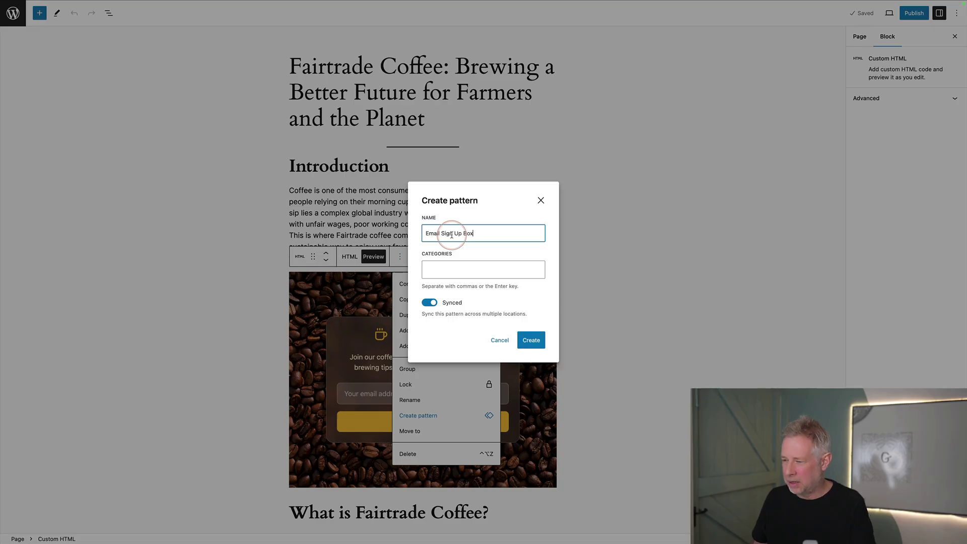
left_click(529, 341)
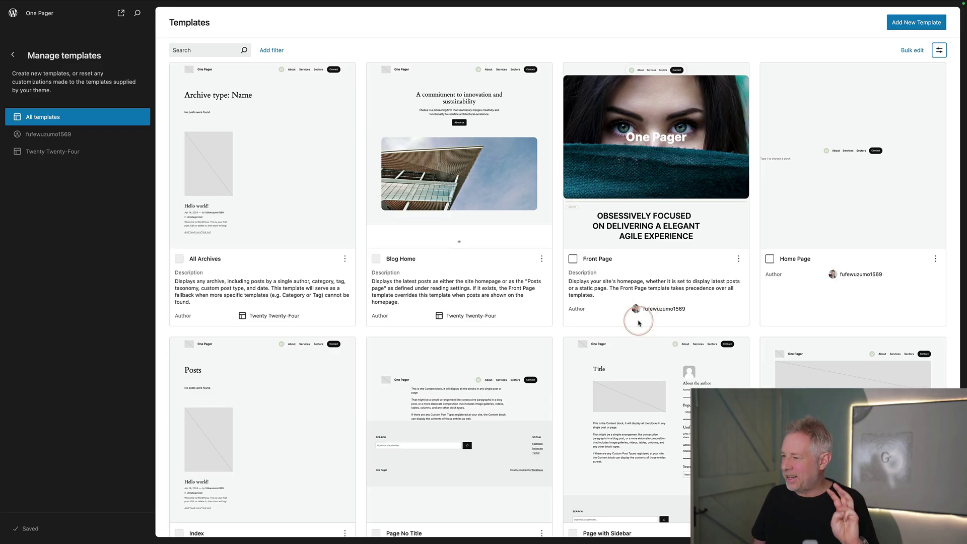
scroll(639, 323, "down", 8)
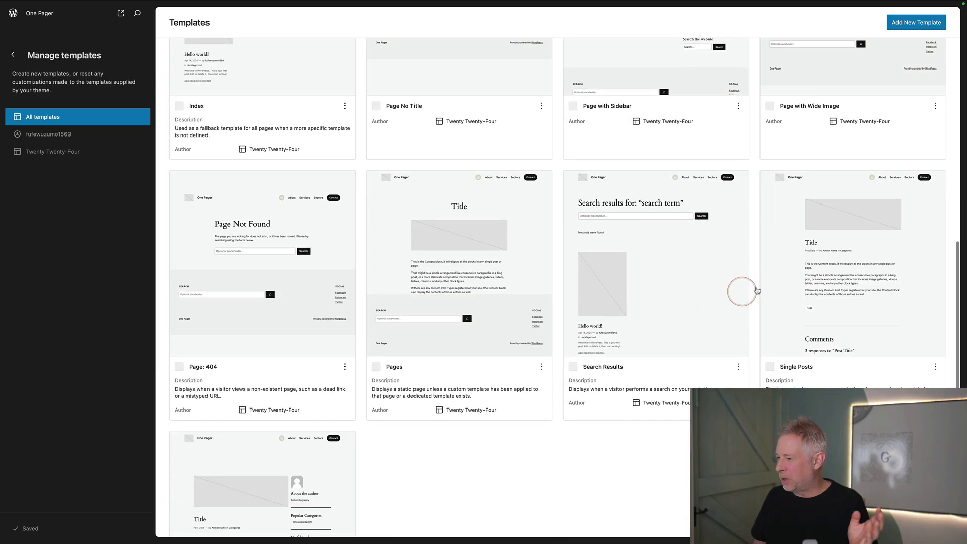
- Add a plain Group block below the Content block on the Single Posts template
left_click(842, 269)
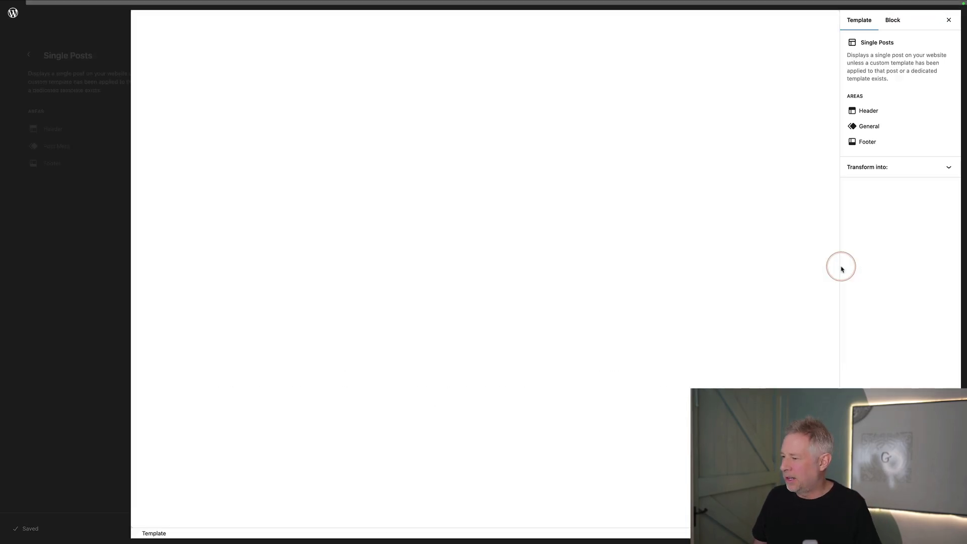
left_click(378, 345)
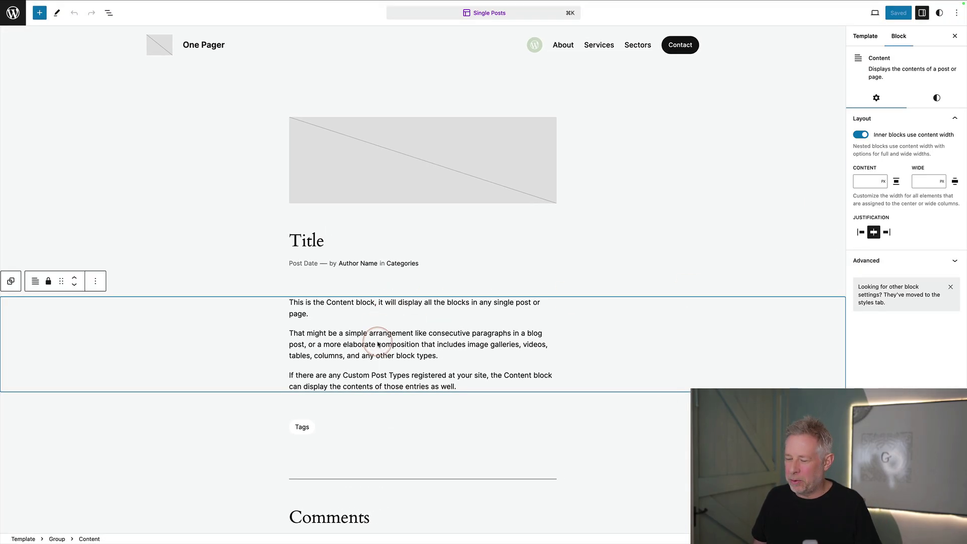
key("Return")
type("/gropu")
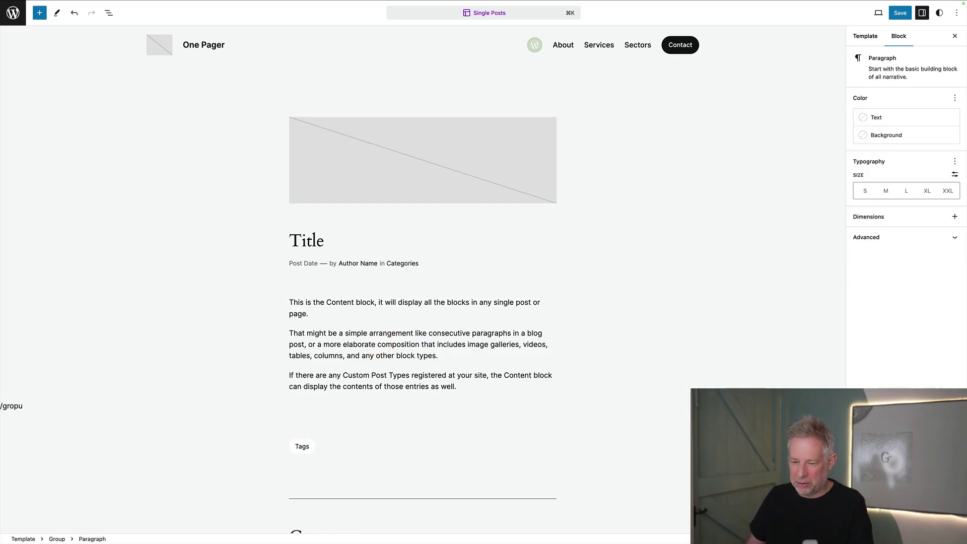
key("BackSpace")
key("BackSpace")
type("up")
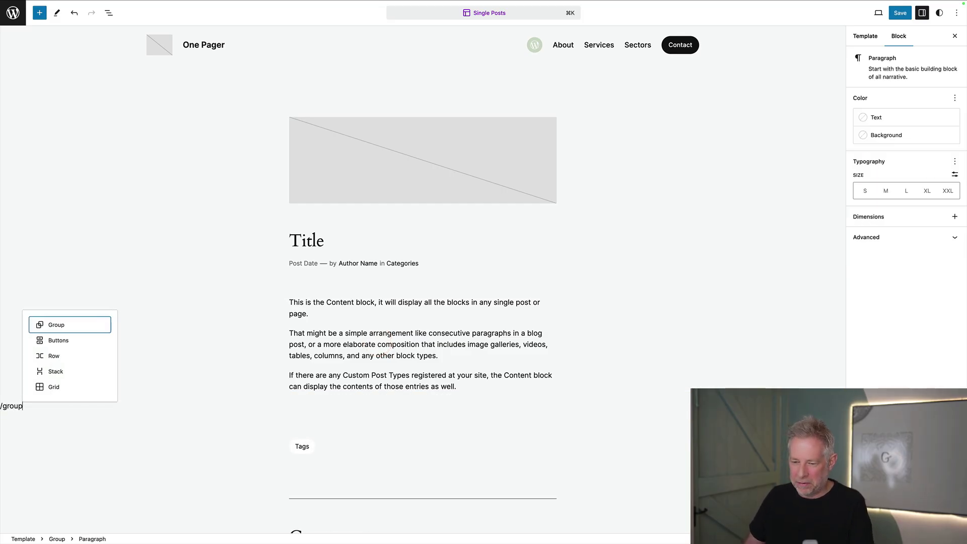
key("Return")
left_click(379, 432)
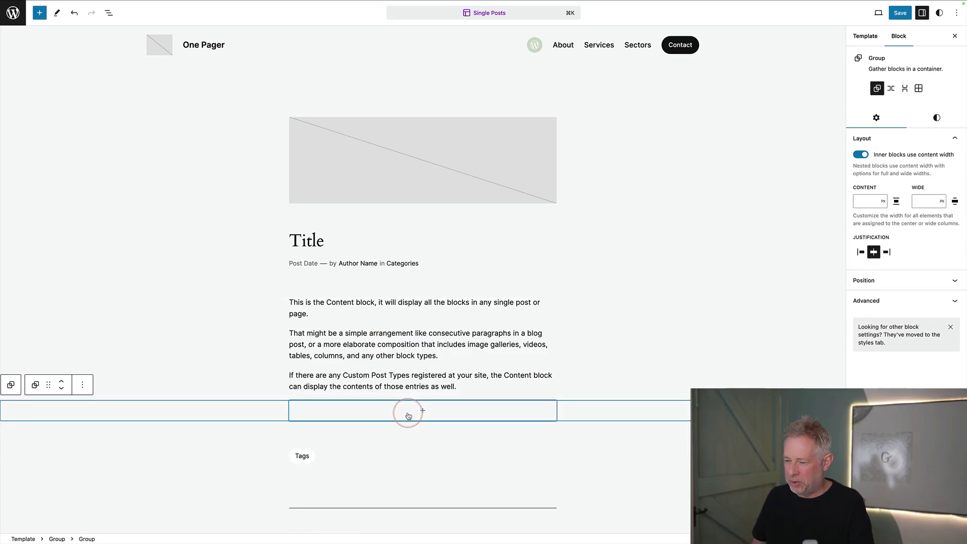
- Put a Custom HTML block with the pasted iframe embed code inside the group and preview it
left_click(409, 412)
type("html")
left_click(378, 473)
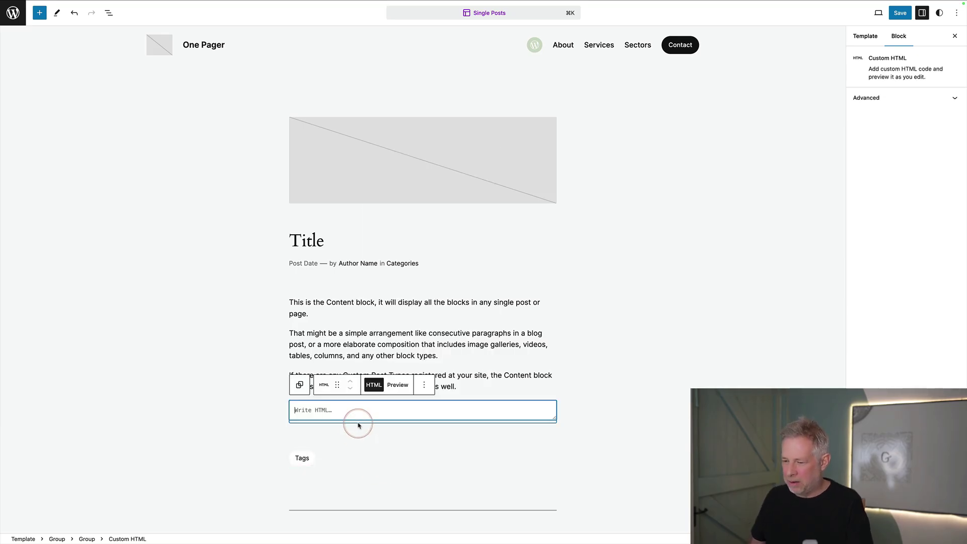
key("super+v")
left_click(397, 385)
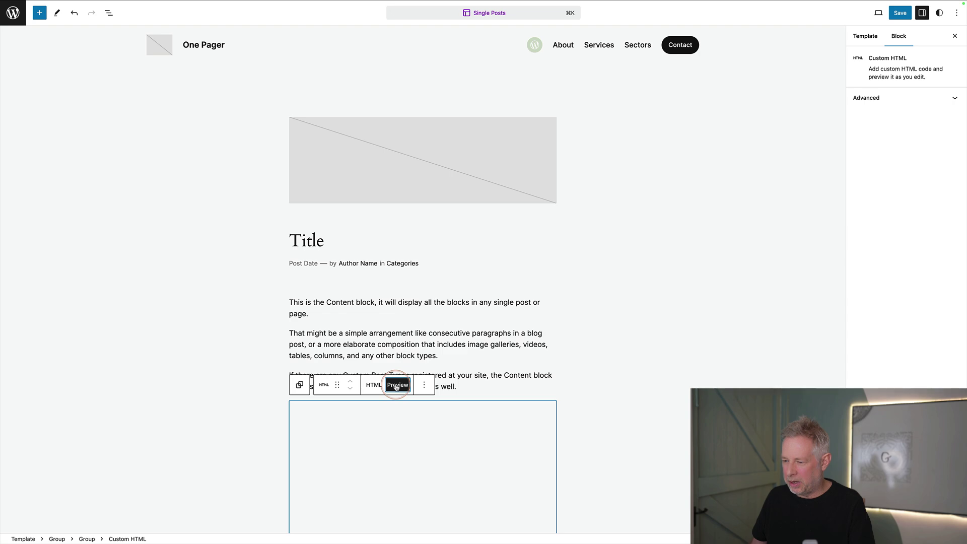
scroll(222, 389, "down", 2)
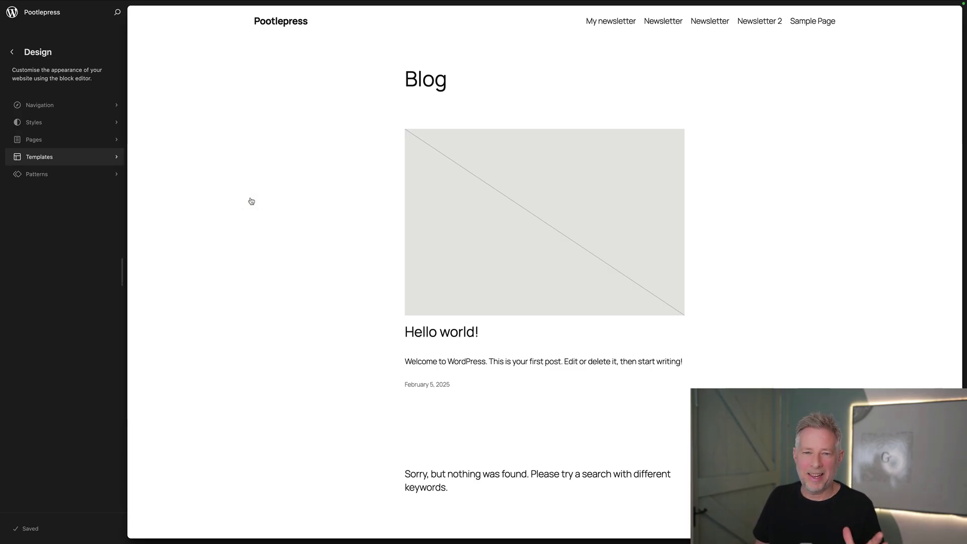
- Create a new custom template named 'My Newsletter'
left_click(40, 156)
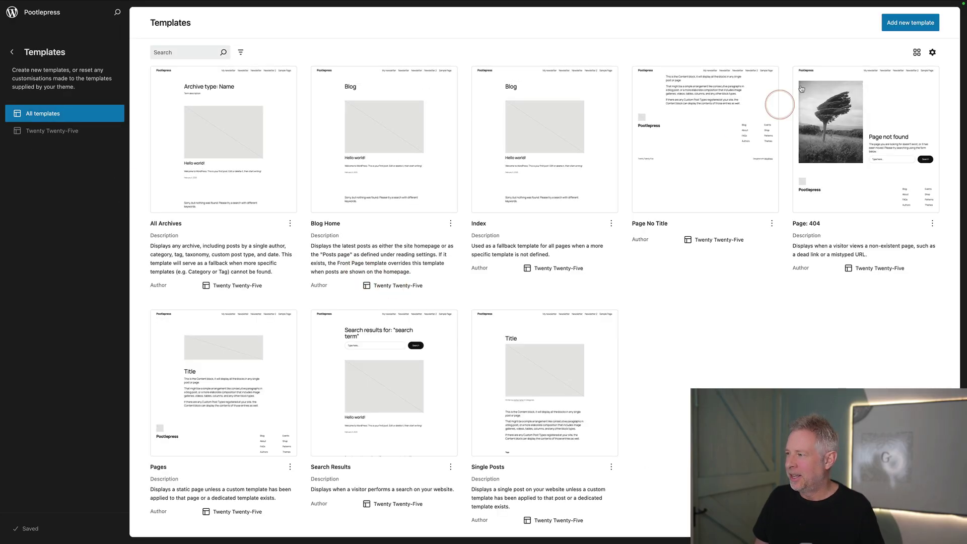
left_click(907, 25)
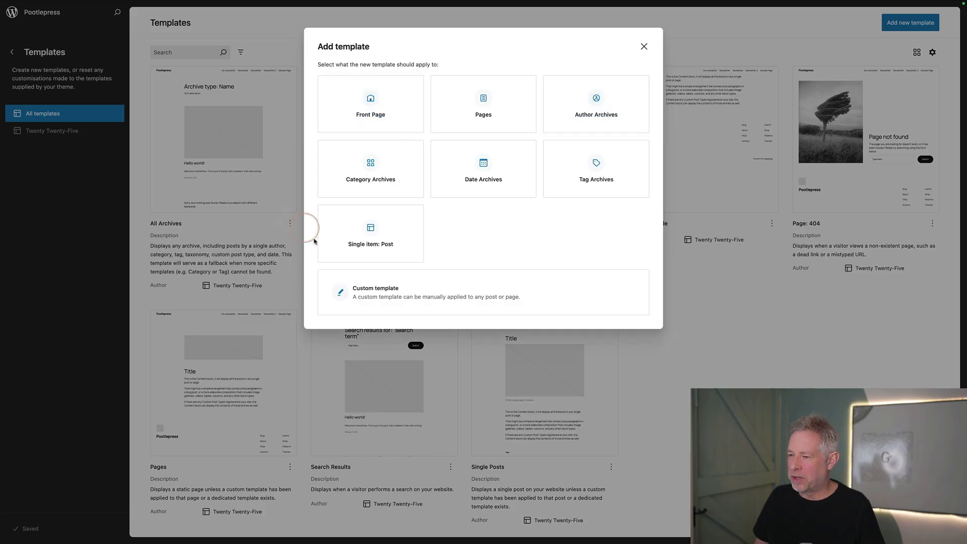
left_click(378, 296)
type("My Newsletter")
left_click(635, 118)
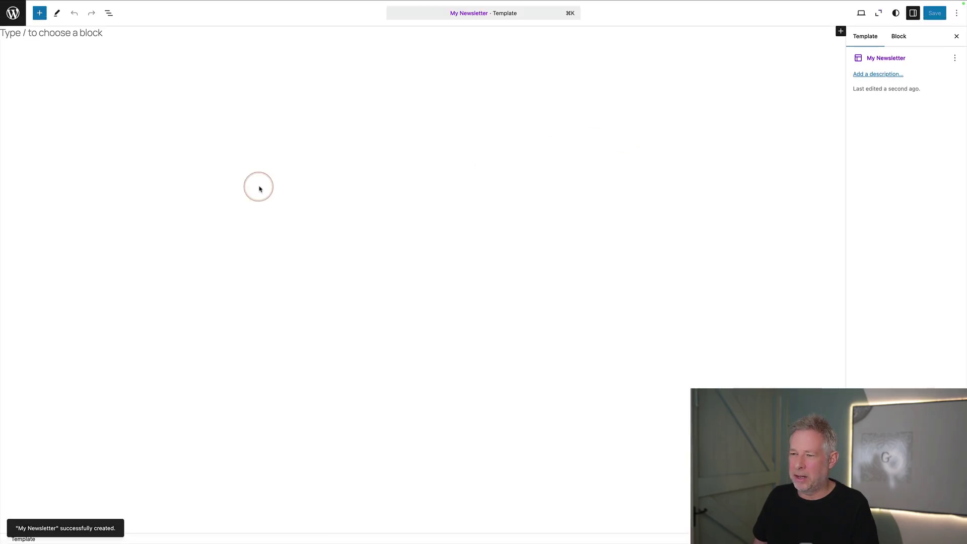
left_click(932, 38)
- Insert a Content block into the My Newsletter template and save it
left_click(86, 33)
type("/contet")
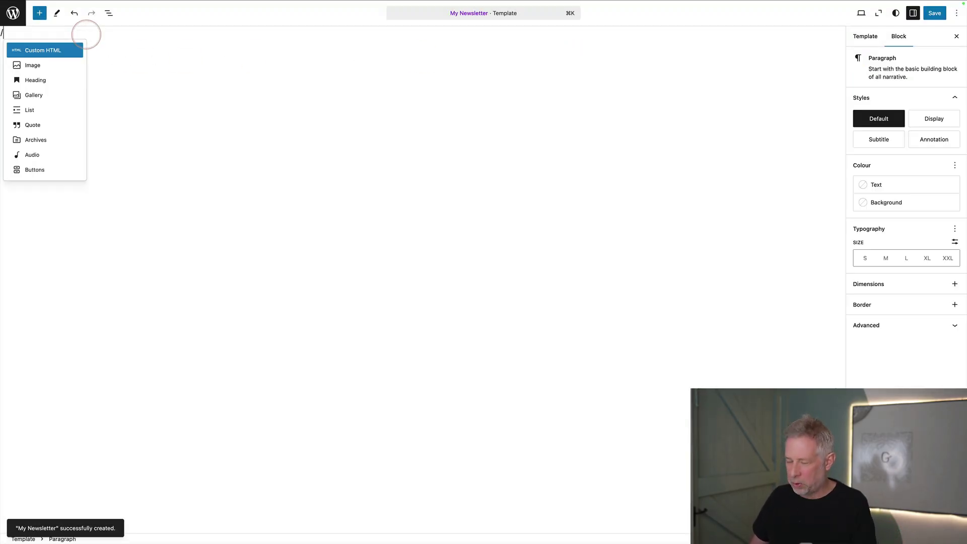
key("BackSpace")
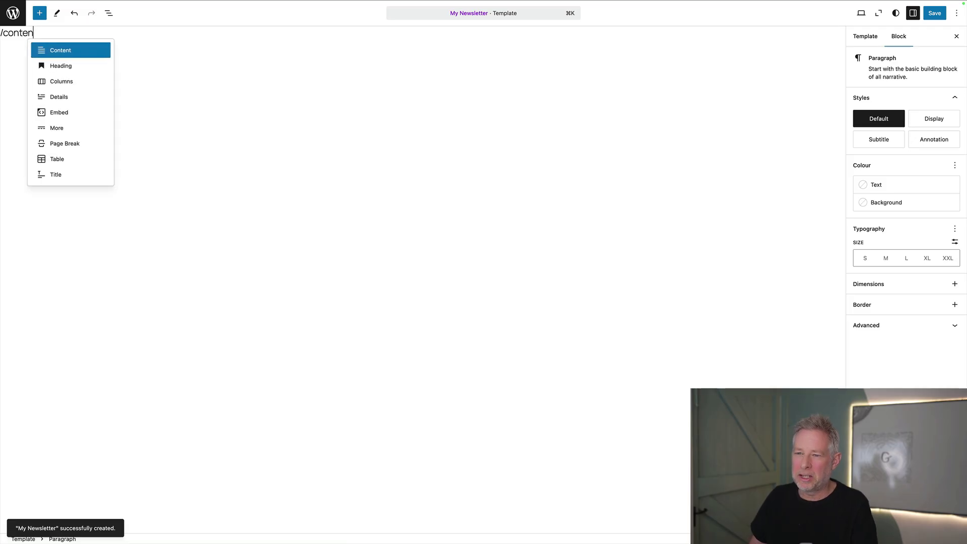
key("Return")
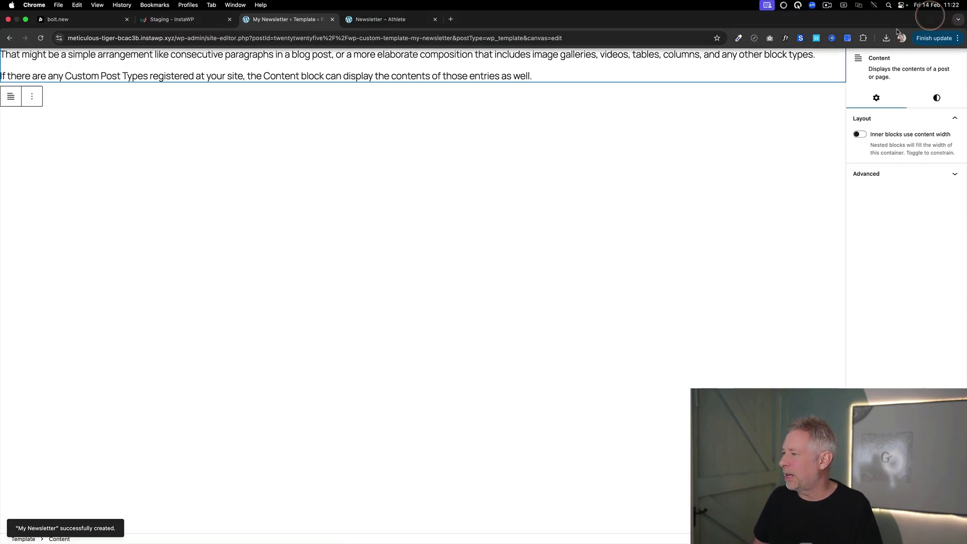
left_click(913, 29)
left_click(934, 13)
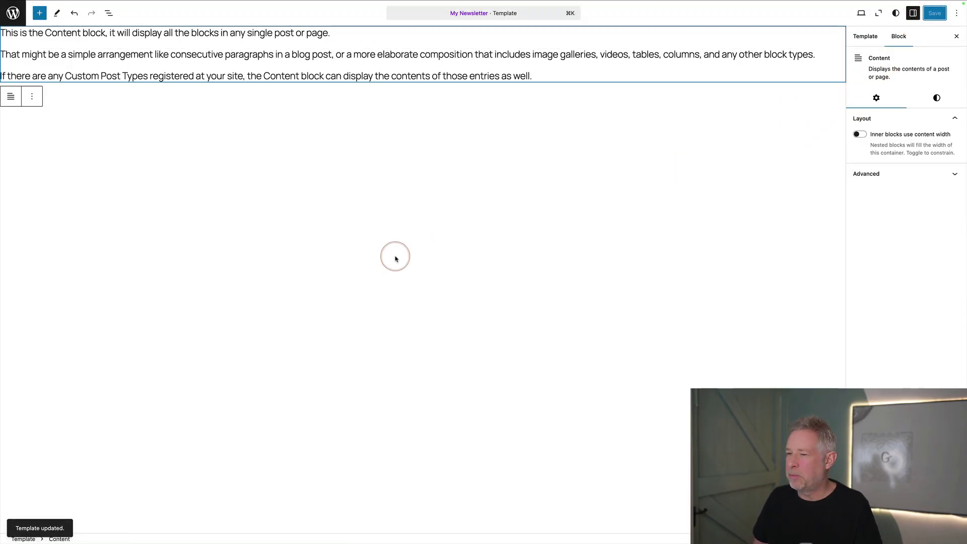
- Leave the site editor and return to the WordPress Dashboard
left_click(10, 20)
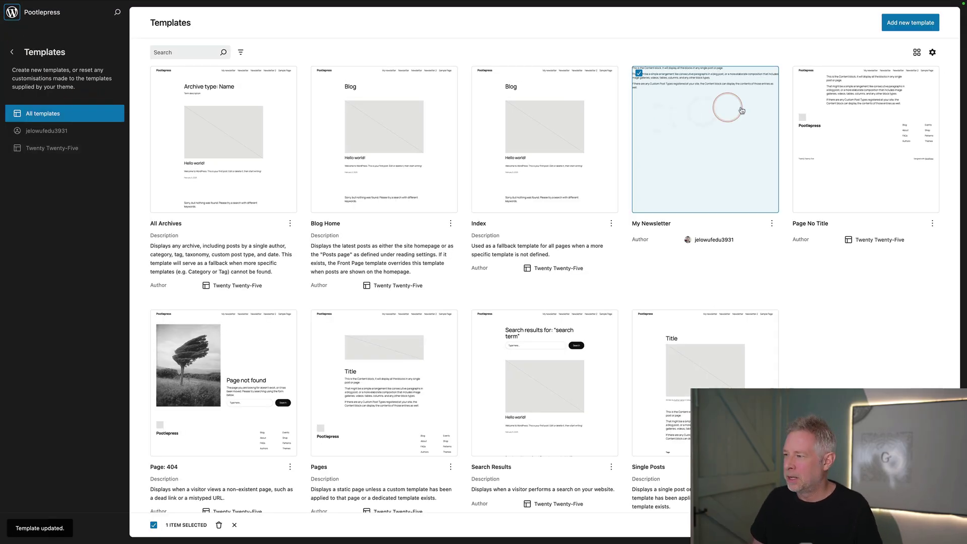
left_click(13, 52)
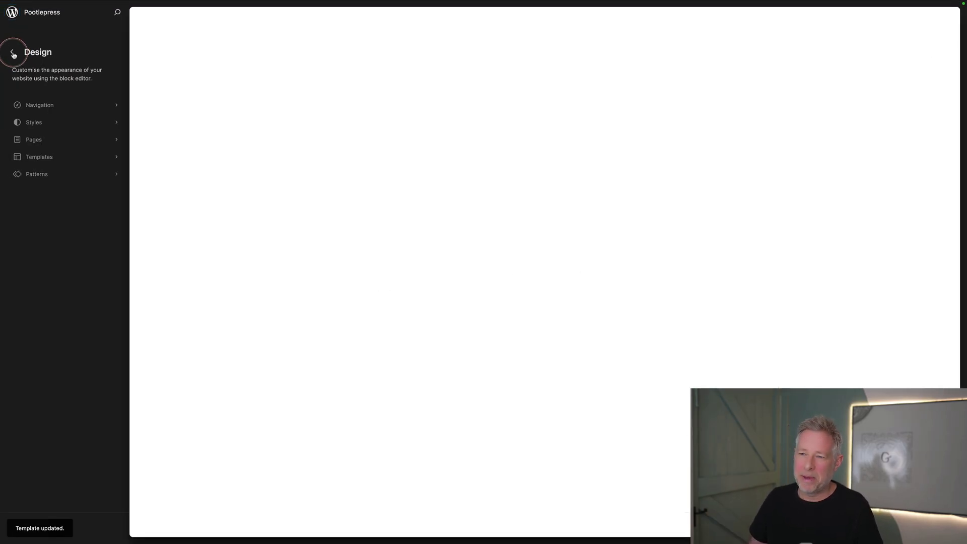
left_click(13, 53)
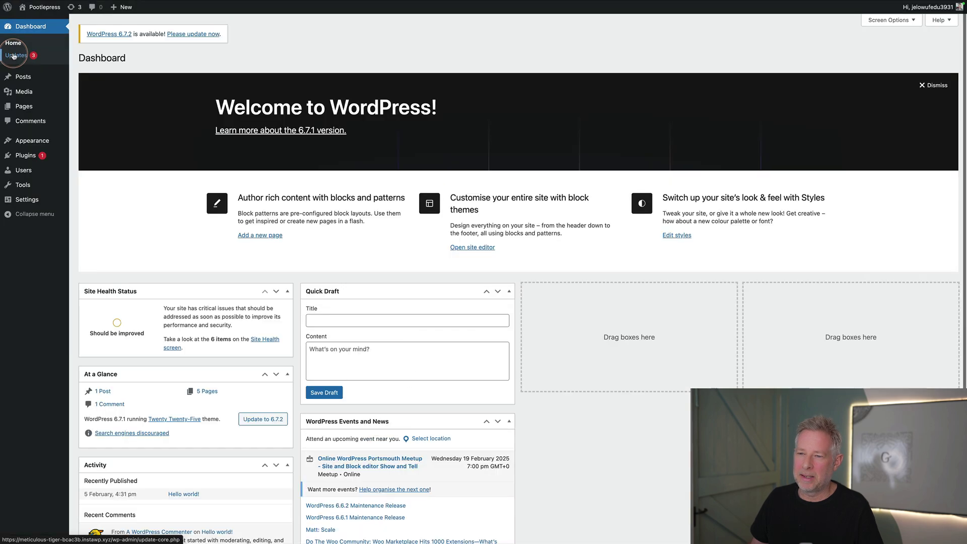
- Create a new page titled 'My Newsletter' with a Custom HTML block holding the iframe code
mouse_move(23, 106)
left_click(95, 121)
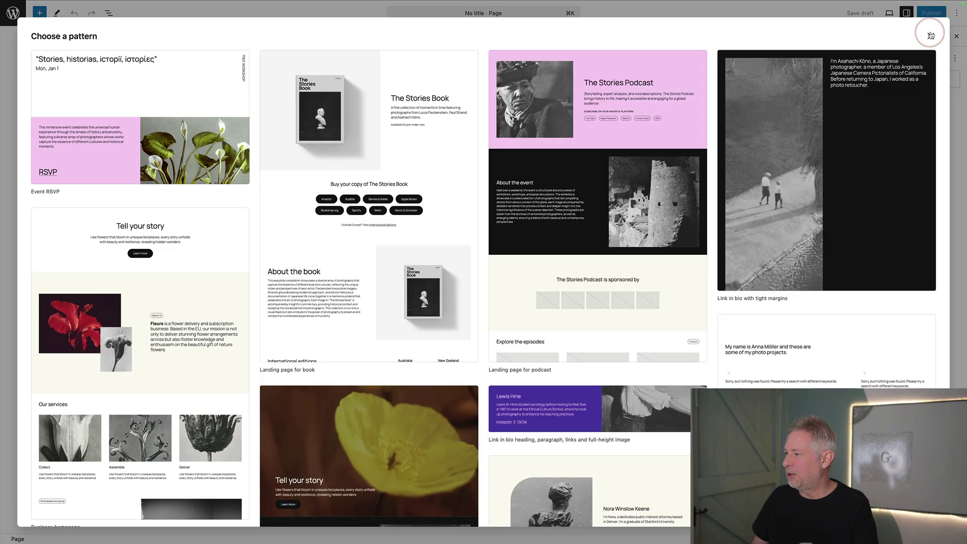
left_click(931, 36)
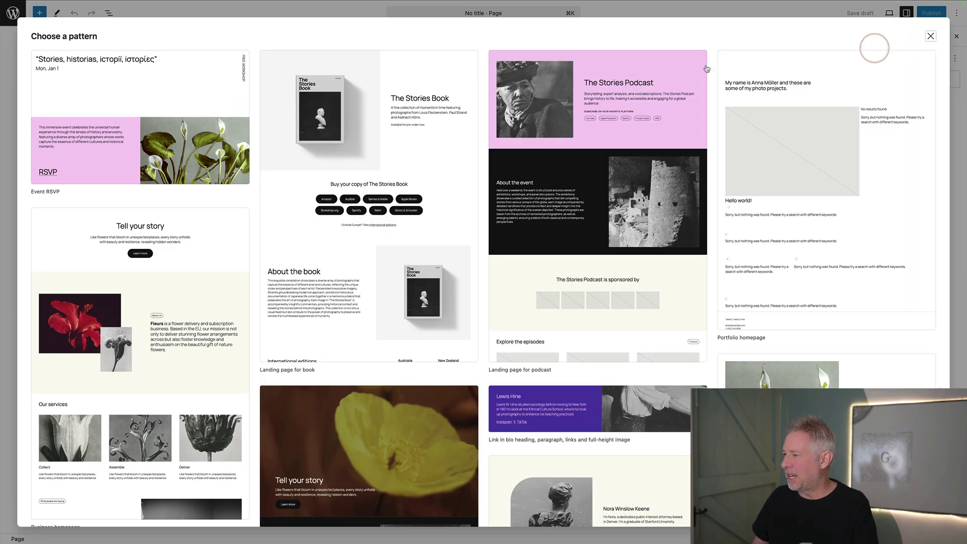
left_click(354, 71)
type("My NEW")
key("BackSpace")
type("wsletter")
key("Return")
type("/ht")
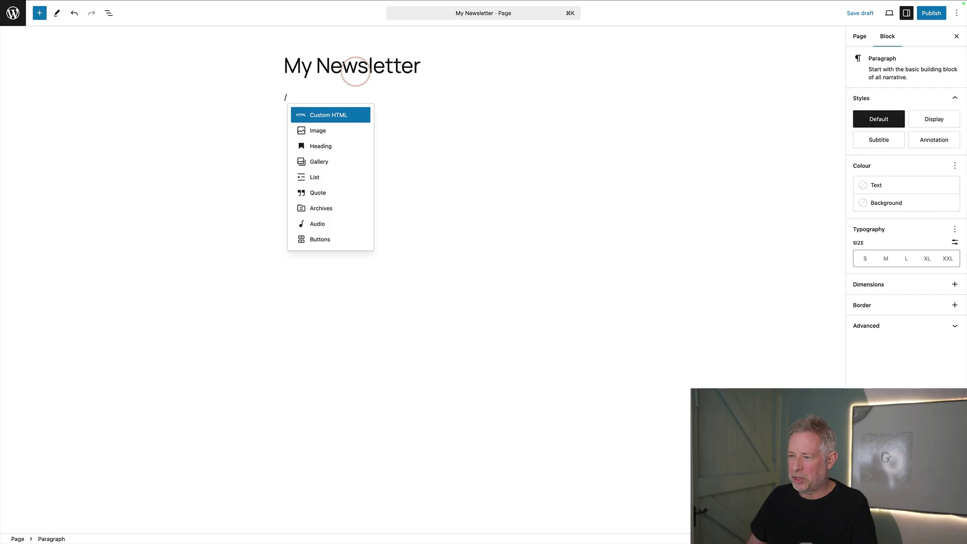
left_click(356, 71)
type("<div style=\"width: 100%; height: 100vh; overflow: hidden;\">   <iframe     src=\"https://delicate-paletas-ad4d56.netlify.app\"     style=\"width: 100%; height: 100vh; border: none; display: block; position: relative;\"     title=\"Newsletter Signup\"     scrolling=\"no\"   ></iframe> </div>")
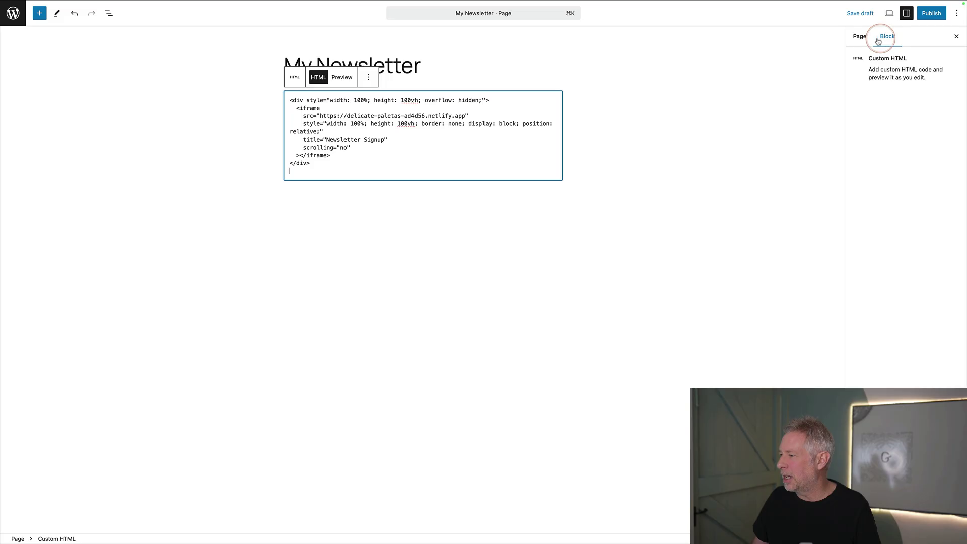
- Switch the page's template to My Newsletter
left_click(861, 38)
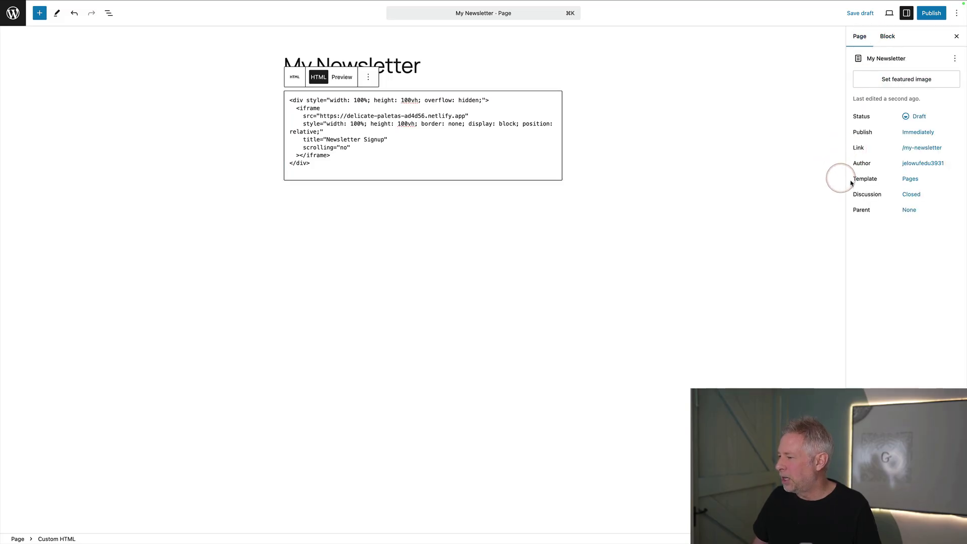
left_click(903, 183)
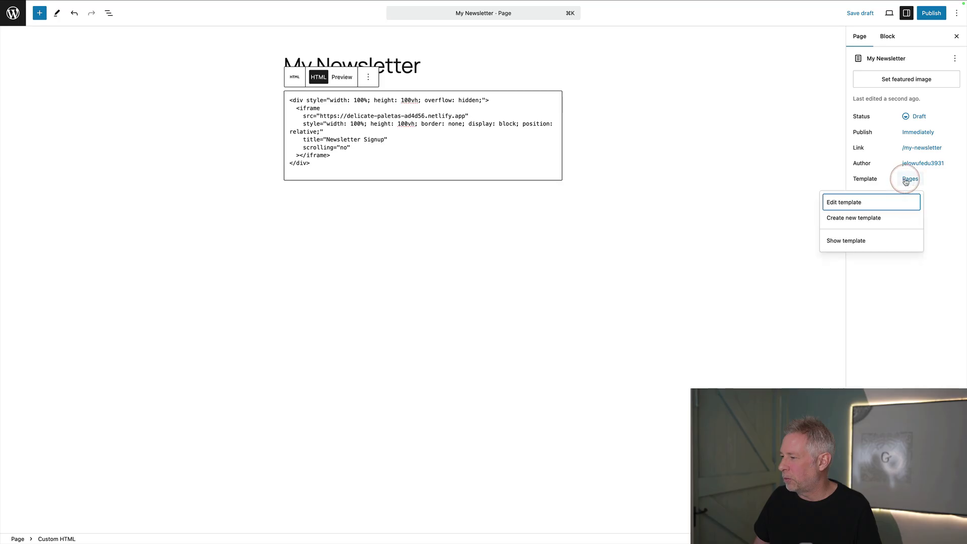
left_click(851, 218)
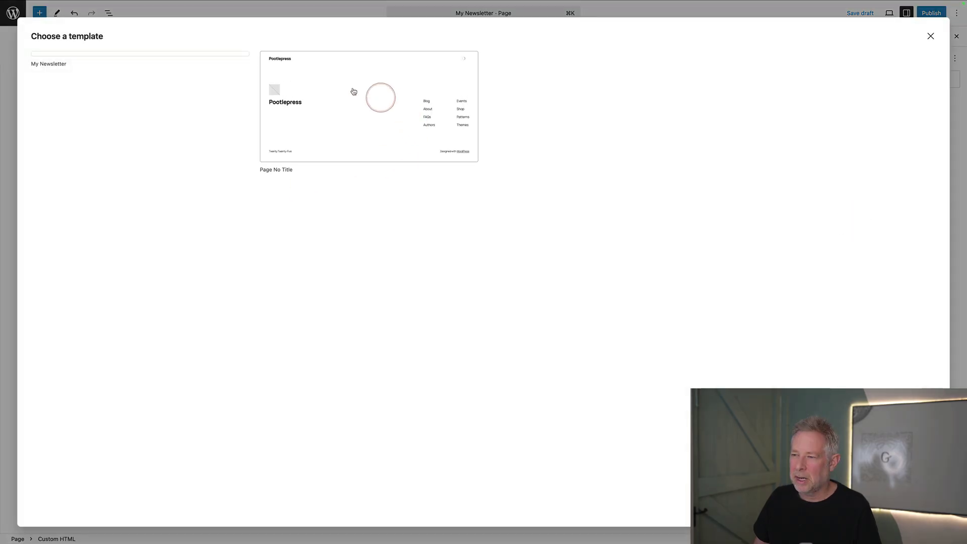
left_click(63, 59)
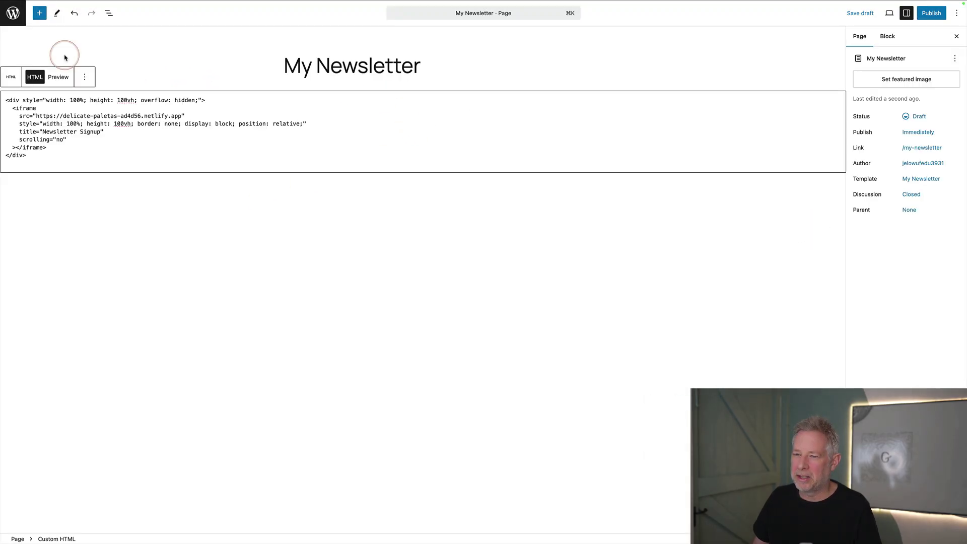
- Publish the My Newsletter page and view it live
left_click(931, 13)
left_click(933, 12)
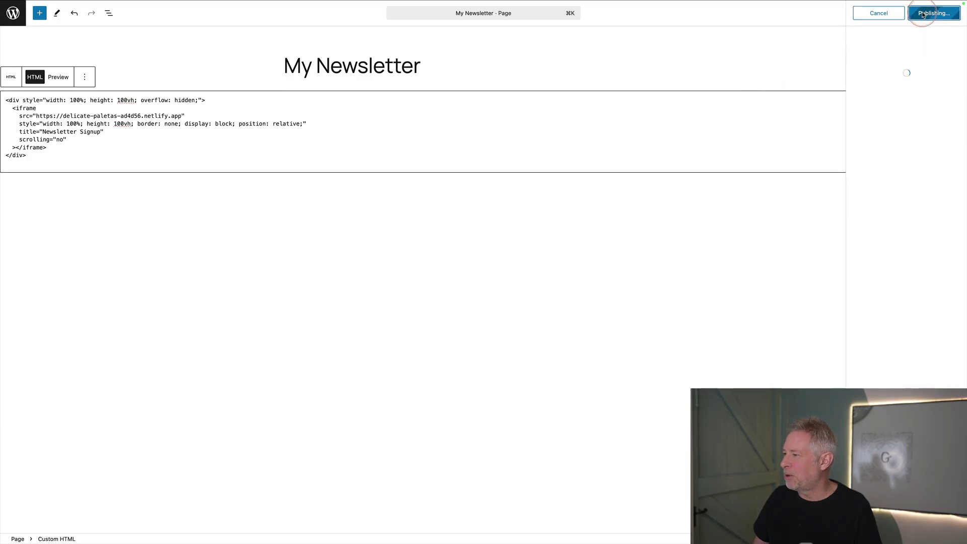
left_click(88, 524)
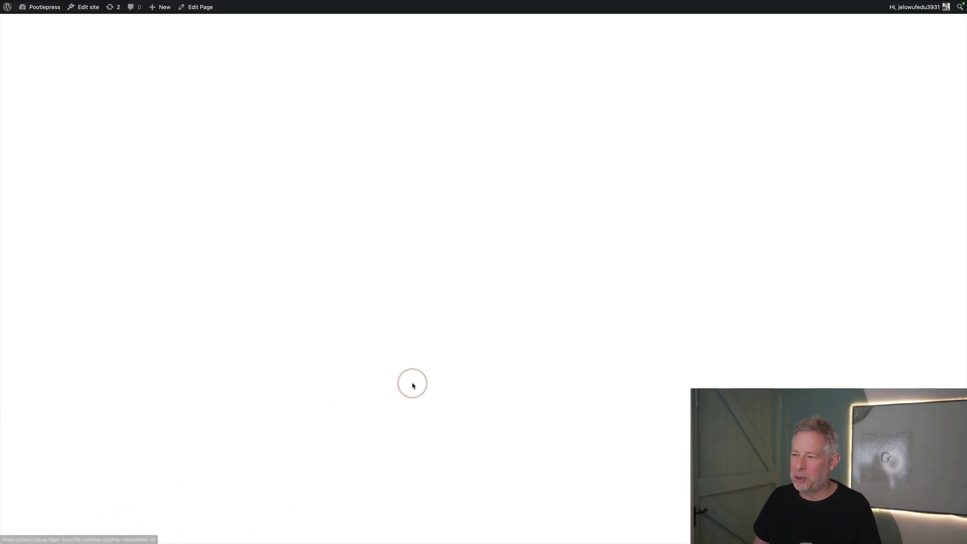